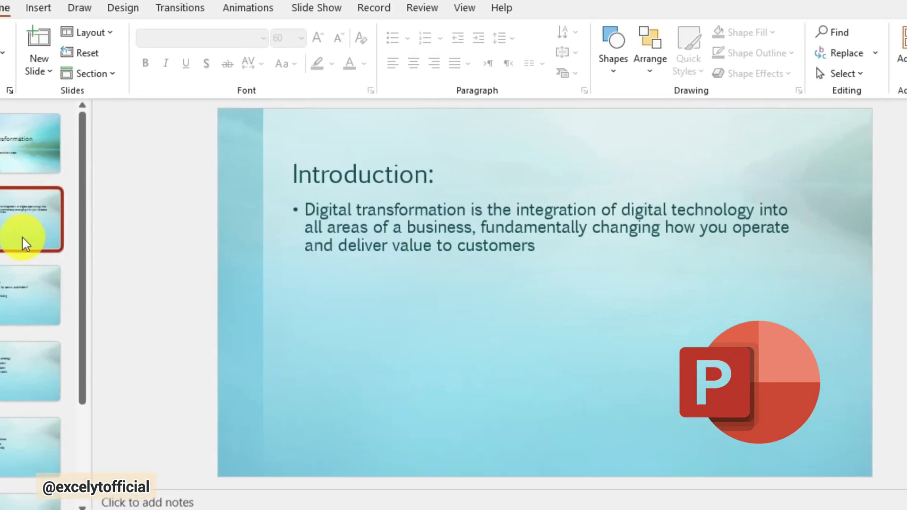
- Page through the Digital Transformation slides in PowerPoint to the Conclusion slide
key("Down")
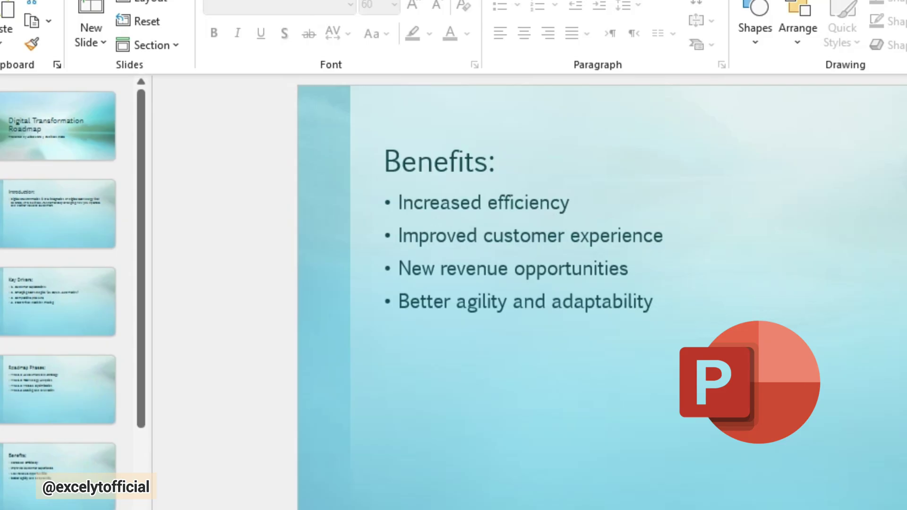
key("Down")
left_click(118, 500)
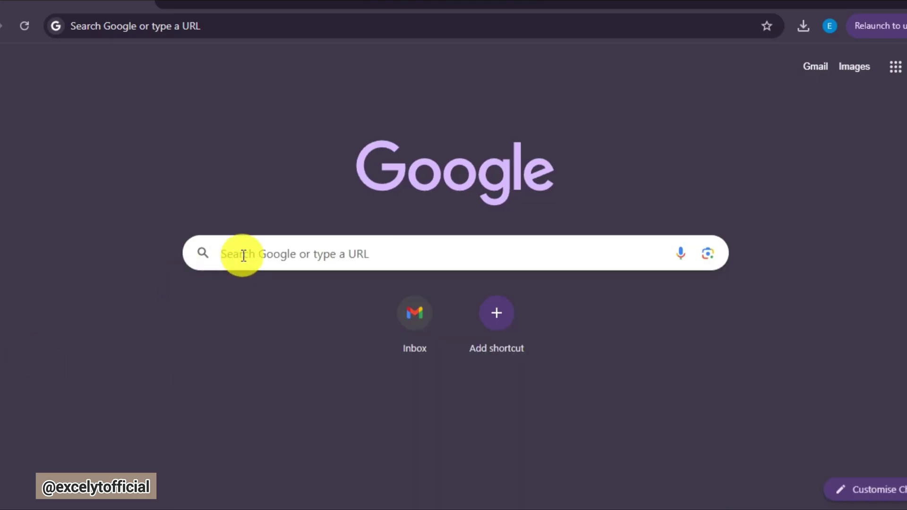
- Search Google for Workppt, open the WorkPPT site and choose Get Started
left_click(243, 256)
type("Workppt")
key("Return")
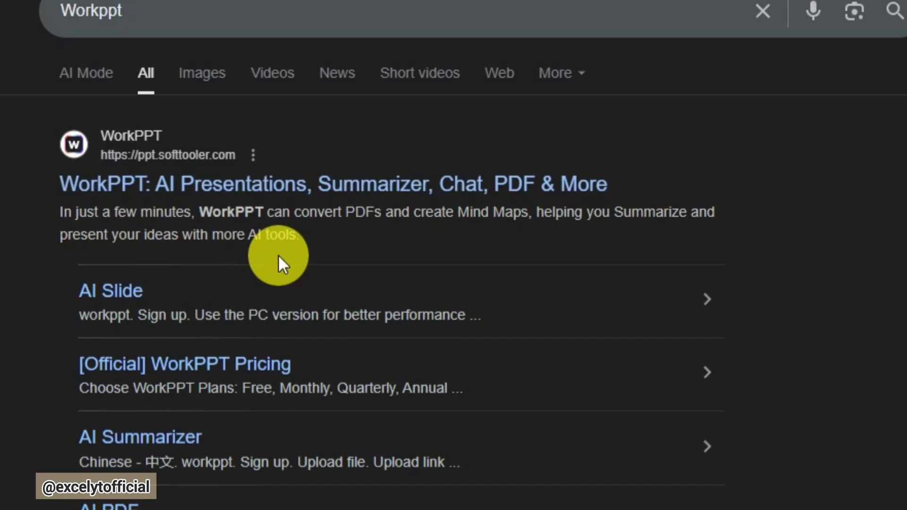
left_click(182, 187)
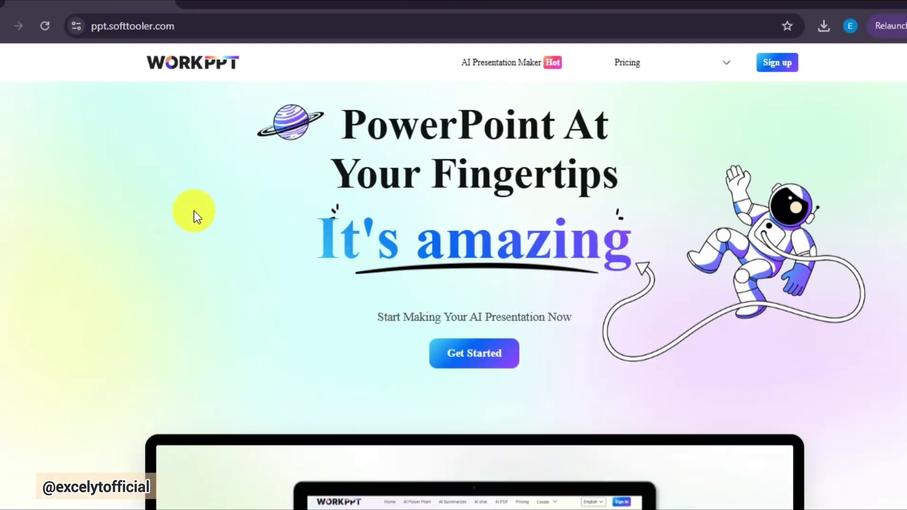
left_click(461, 353)
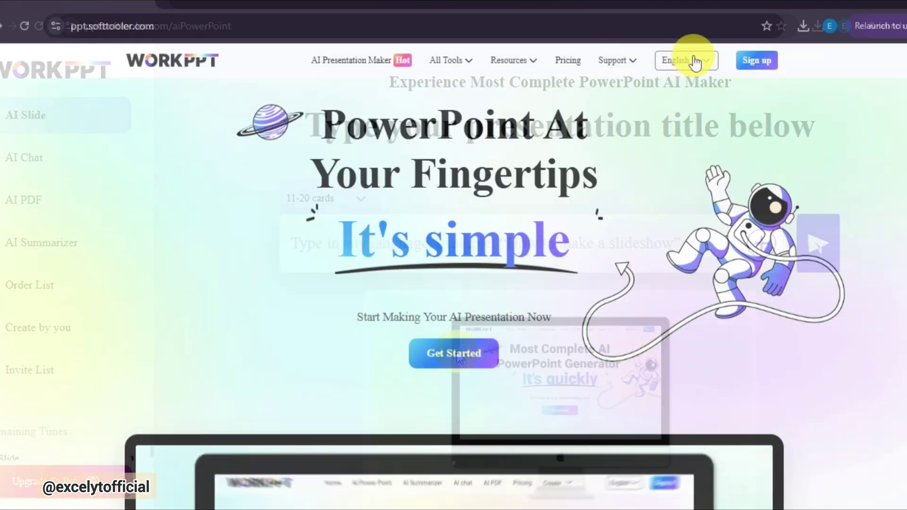
- Sign in to WorkPPT with Google and upload the Digital_Transformation_Roadmap file
left_click(751, 60)
left_click(435, 300)
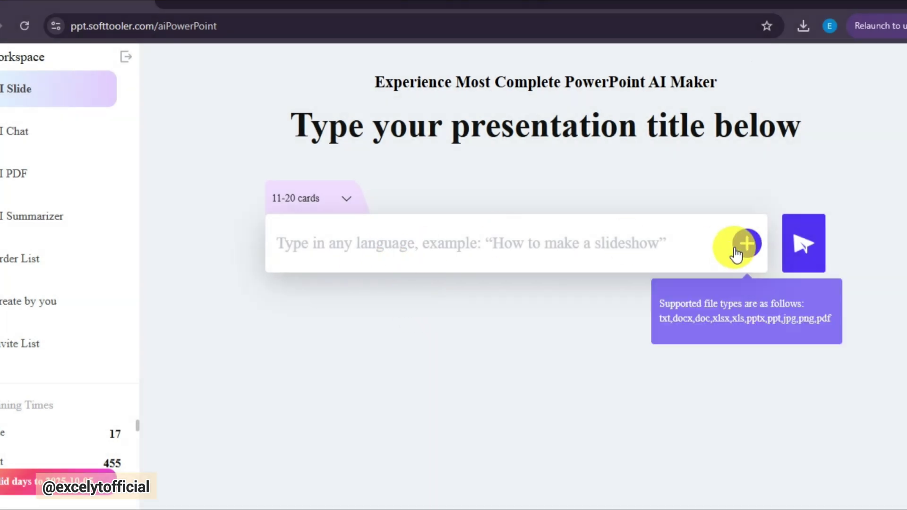
left_click(746, 243)
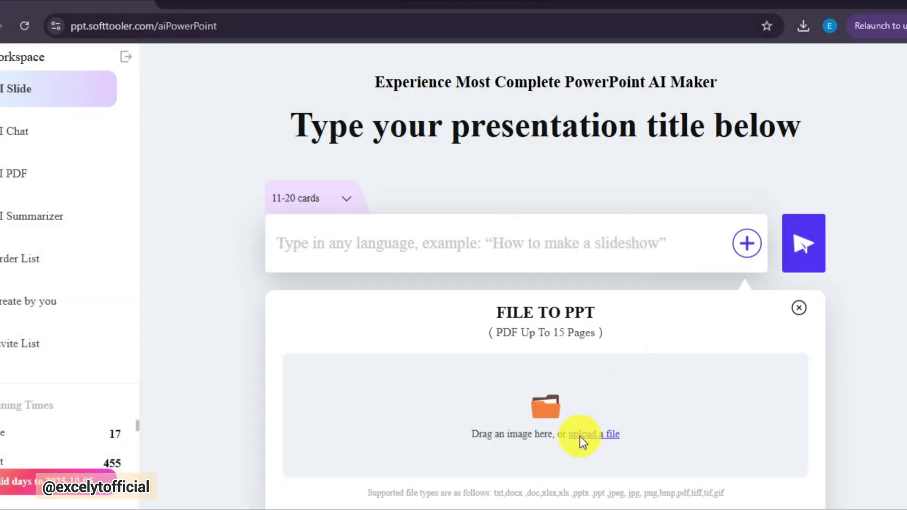
left_click(582, 437)
scroll(582, 338, "down", 3)
left_click(283, 283)
left_click(442, 390)
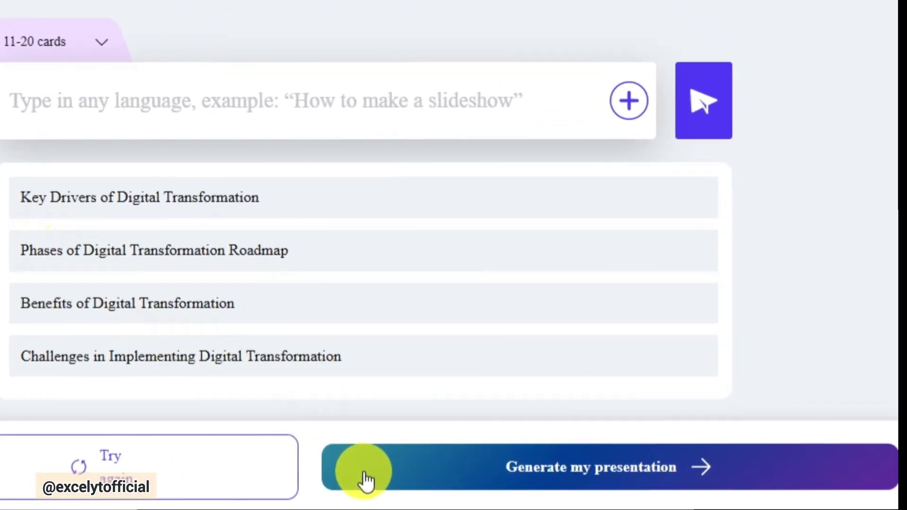
- Generate the presentation using the Digital Transformation technology template
left_click(589, 481)
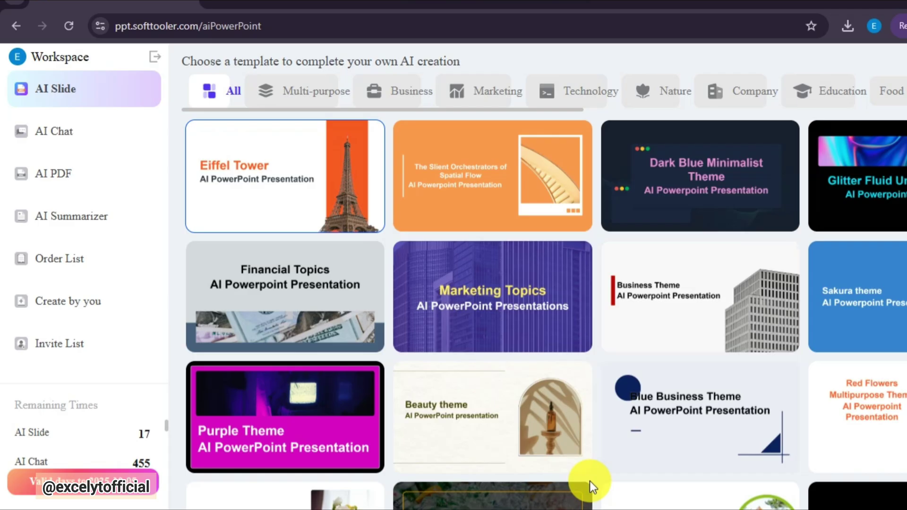
scroll(796, 124, "down", 5)
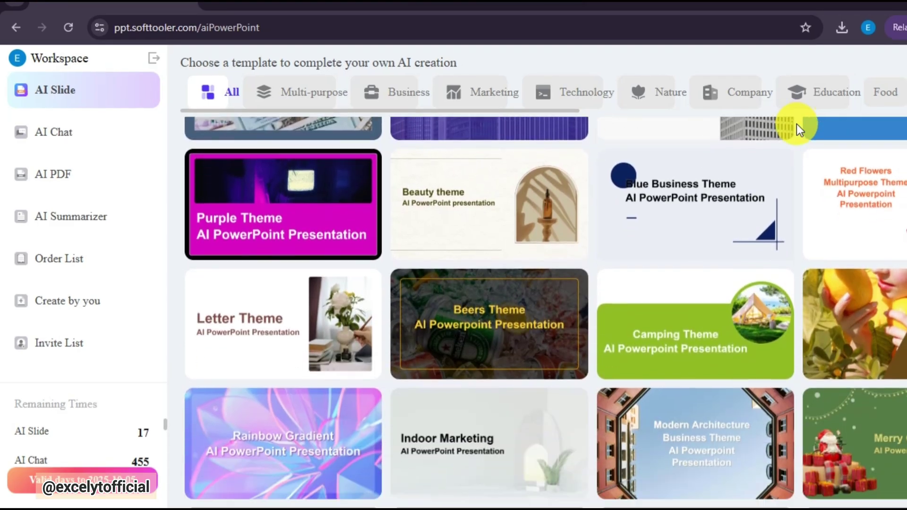
scroll(797, 124, "down", 9)
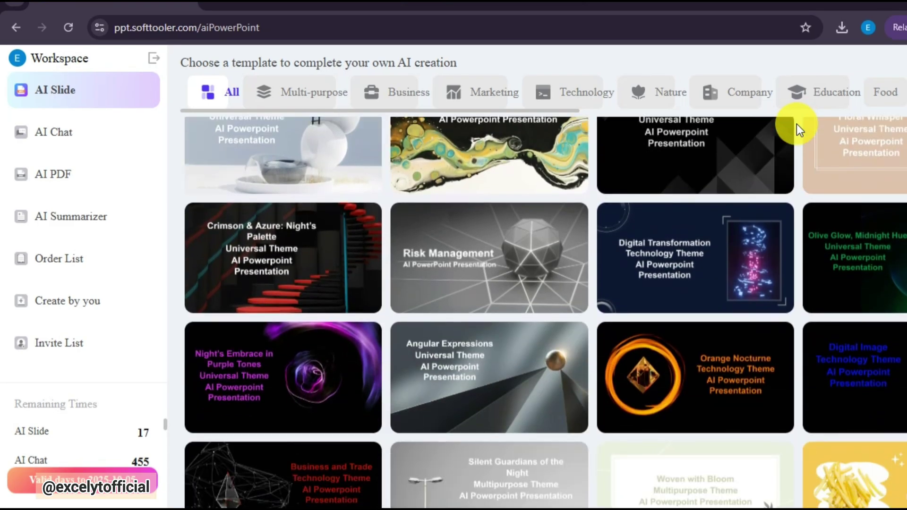
left_click(687, 238)
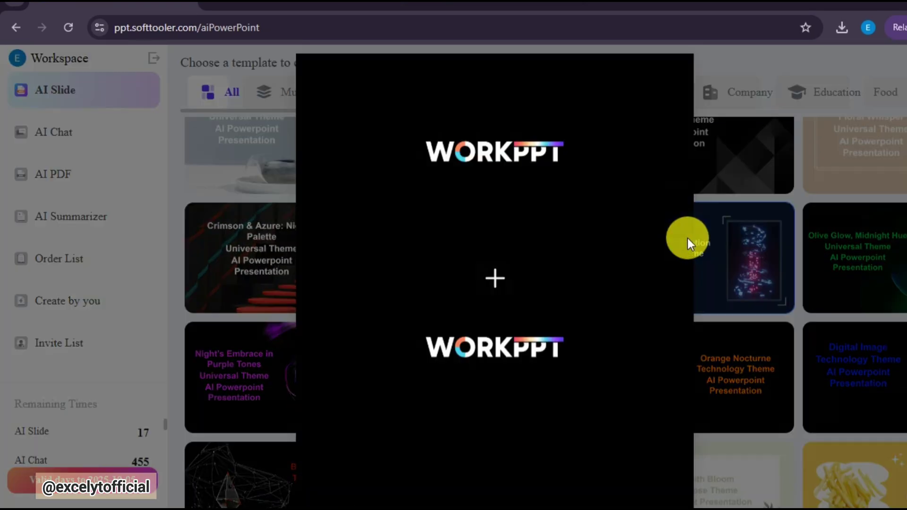
left_click(491, 280)
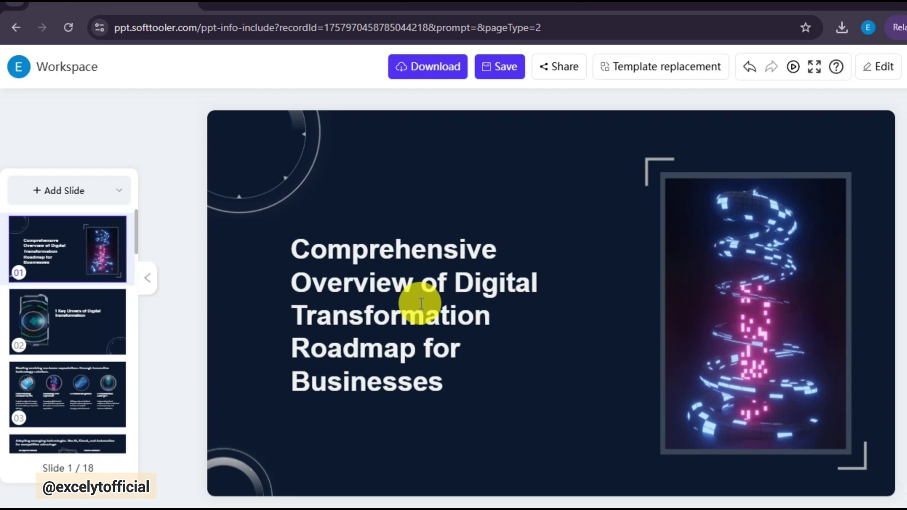
- Give slide 2 a Slide Up/Down transition and slide 3 a Fade In/Out transition
left_click(101, 330)
left_click(802, 124)
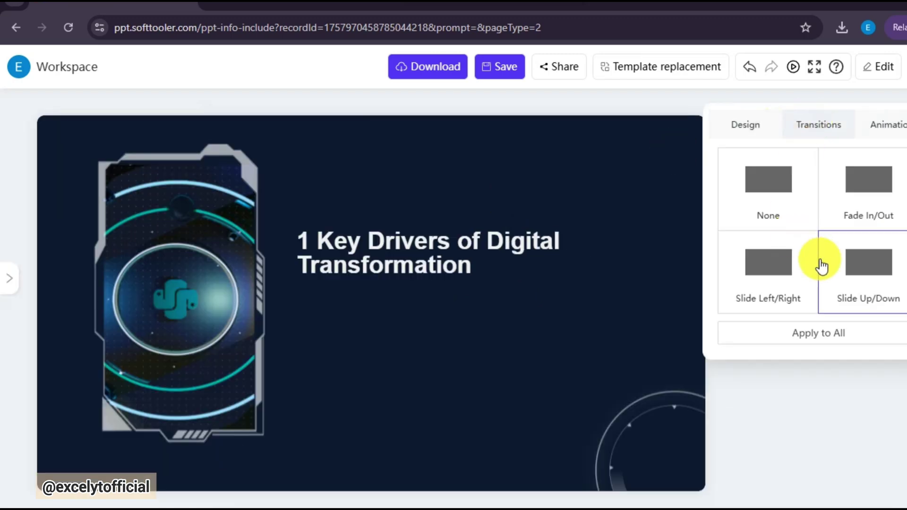
left_click(769, 265)
key("Down")
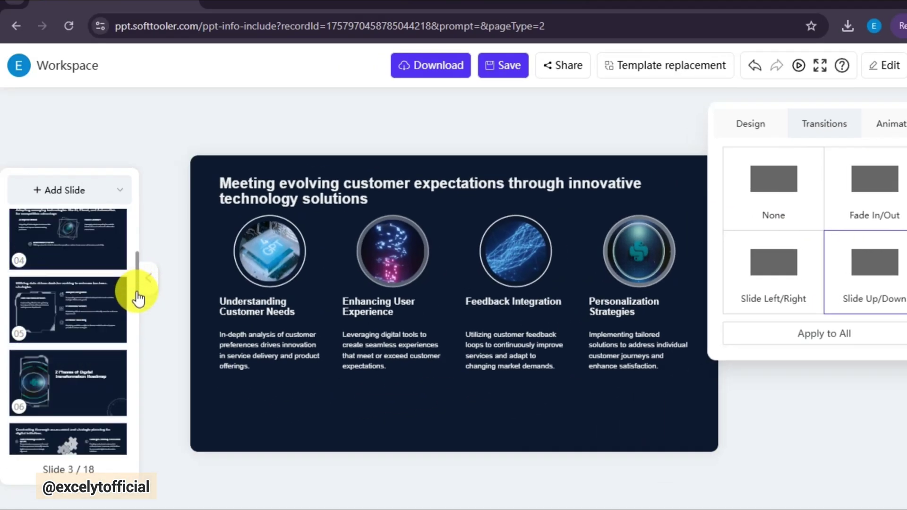
left_click(144, 283)
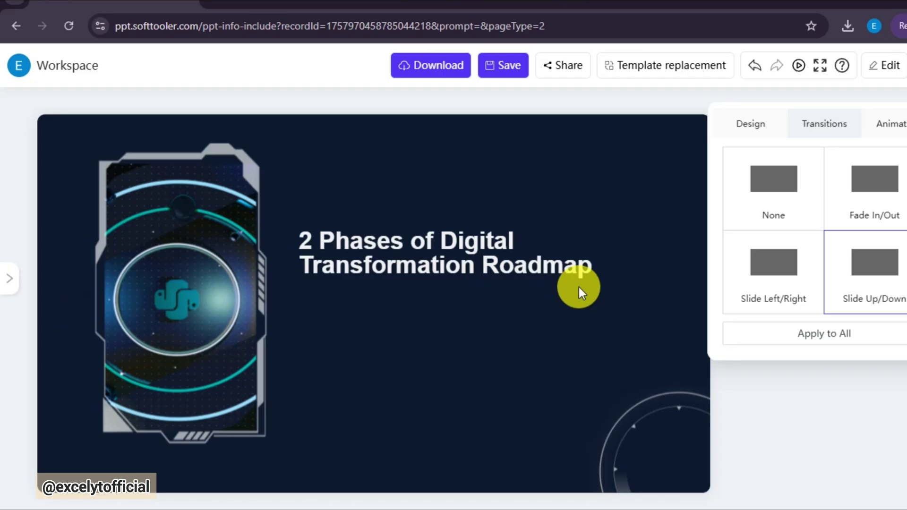
left_click(10, 287)
left_click(89, 406)
left_click(147, 278)
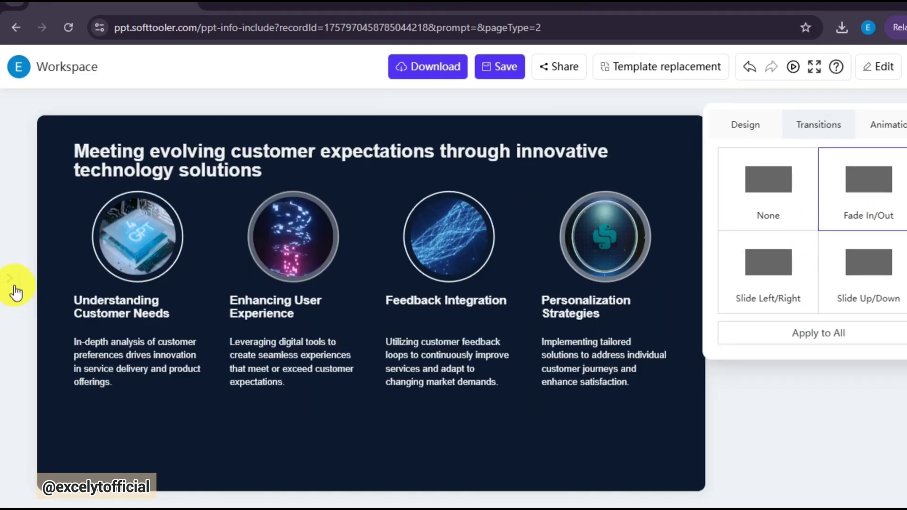
left_click(10, 290)
left_click(85, 340)
left_click(148, 278)
left_click(10, 290)
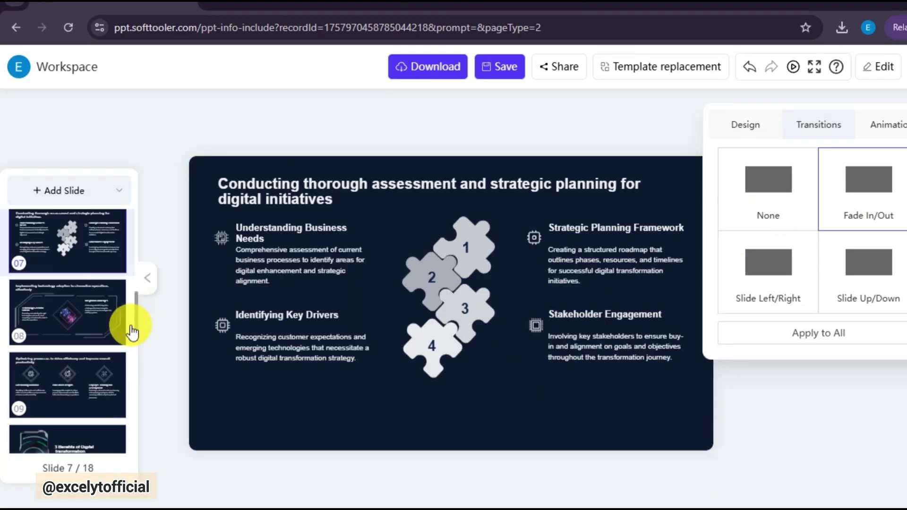
- Replace the title slide's picture with an uploaded digital-transformation image
scroll(128, 350, "down", 1)
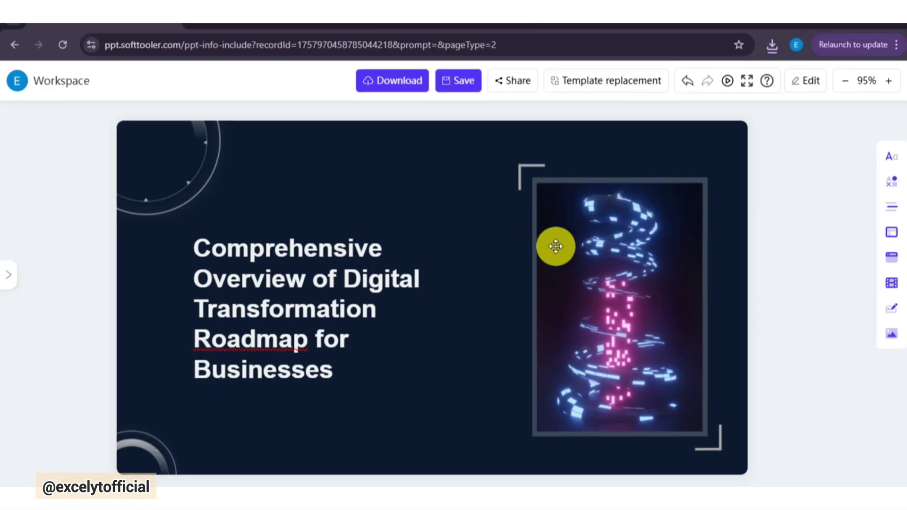
left_click(555, 246)
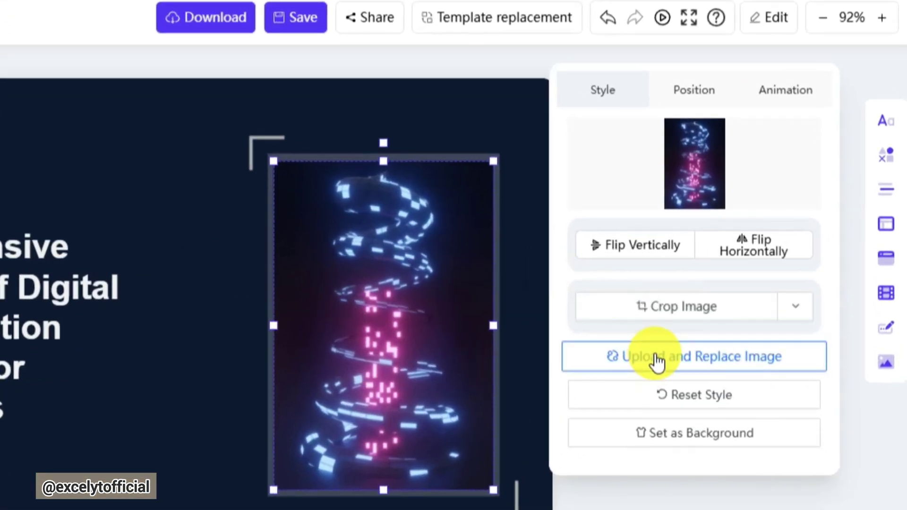
left_click(725, 333)
left_click(87, 116)
left_click(206, 312)
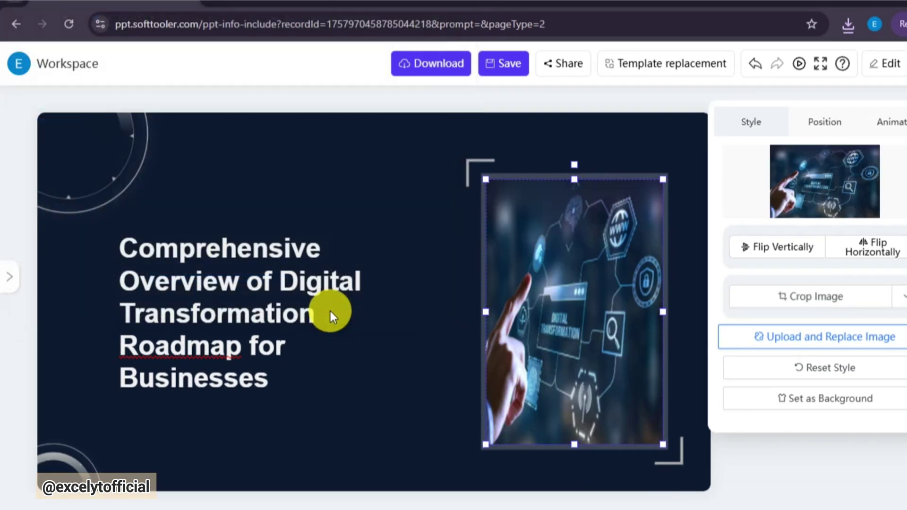
left_click(750, 344)
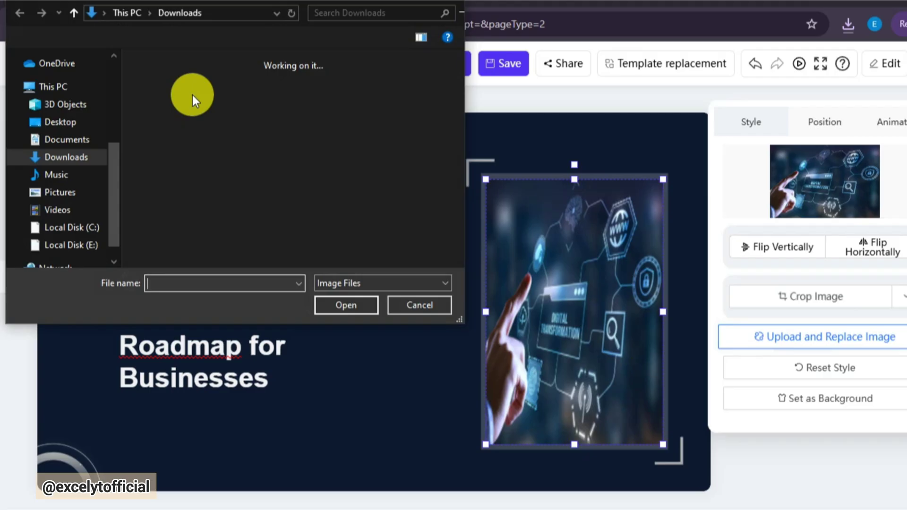
left_click(170, 93)
left_click(360, 305)
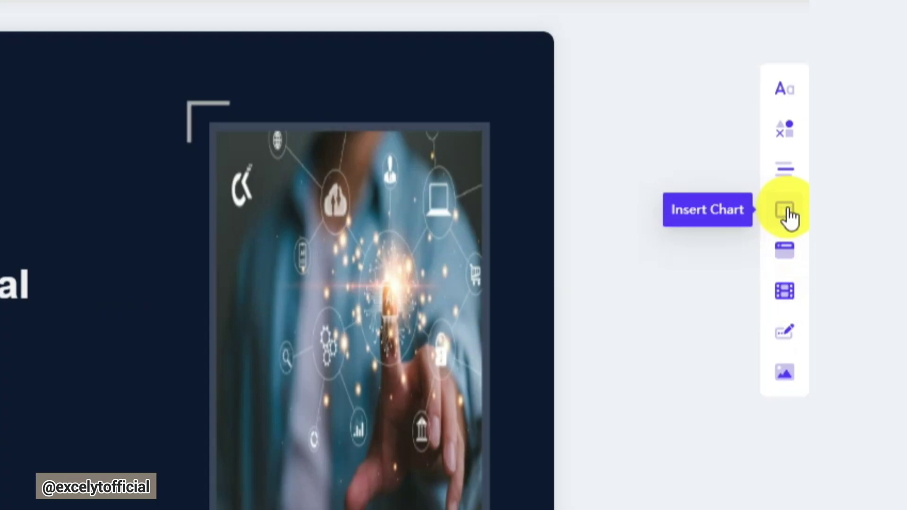
- Preview the Insert Chart types, then browse the slide thumbnails back to the first slide
left_click(787, 215)
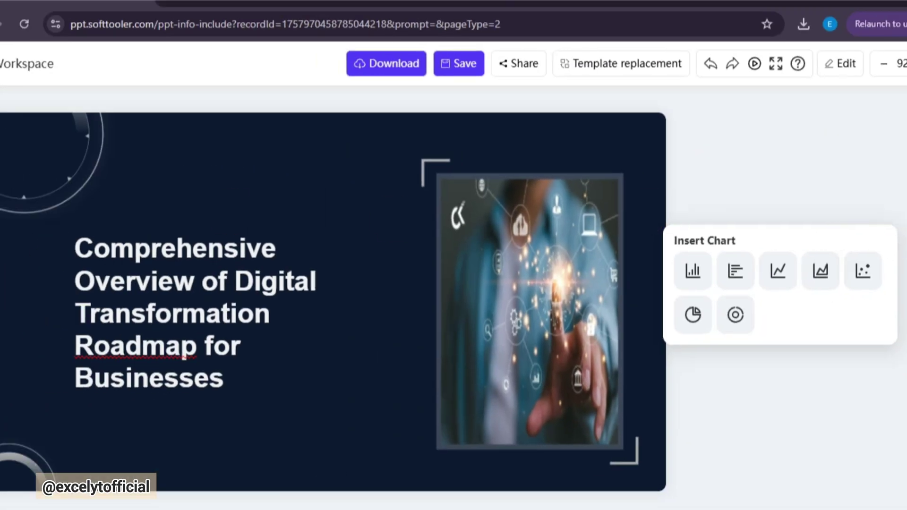
left_click(464, 370)
left_click(10, 271)
left_click(71, 251)
left_click(133, 269)
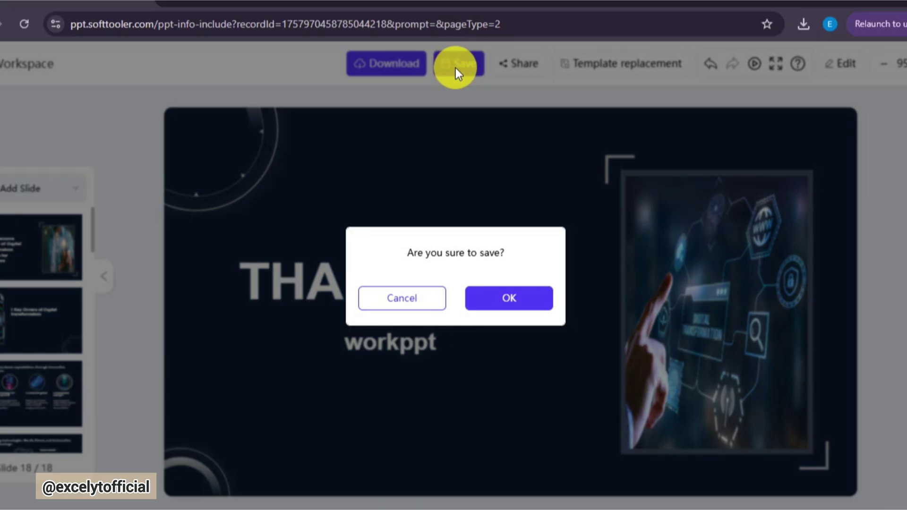
- Save the deck and export all slides as a PPTX file, scope All
left_click(488, 296)
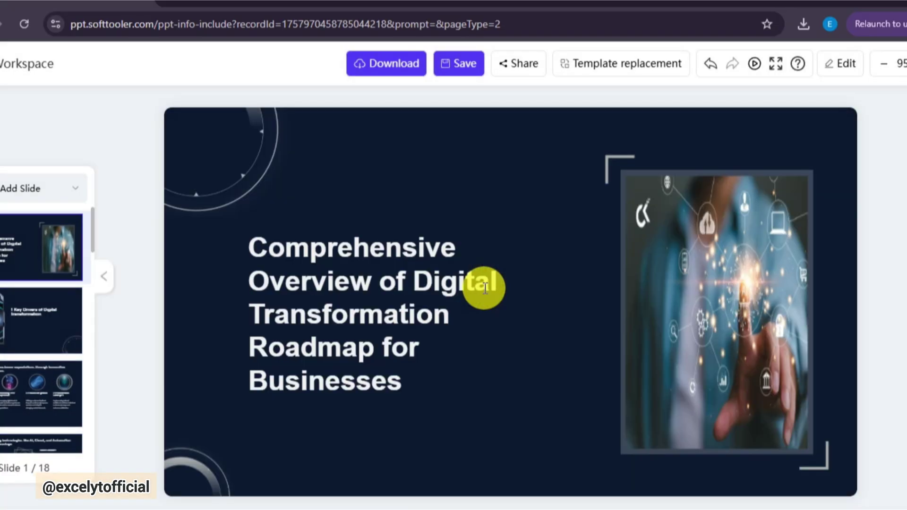
left_click(390, 66)
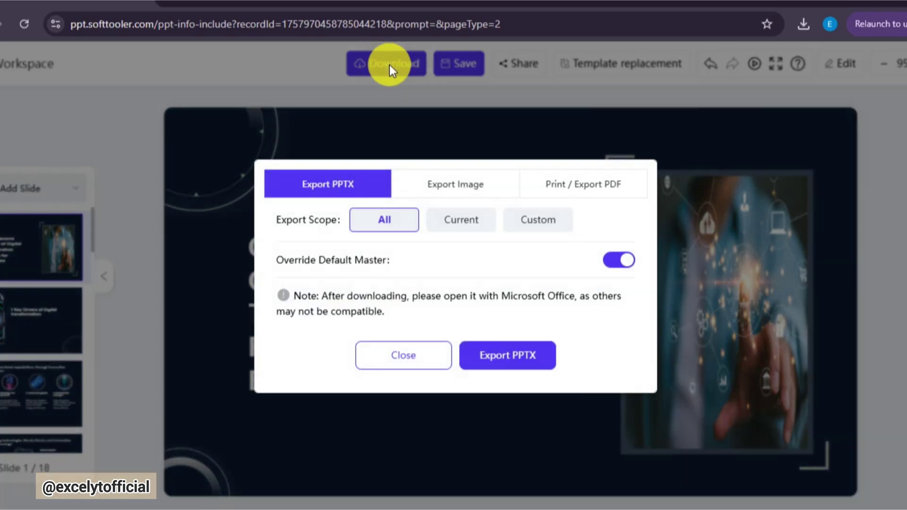
left_click(486, 185)
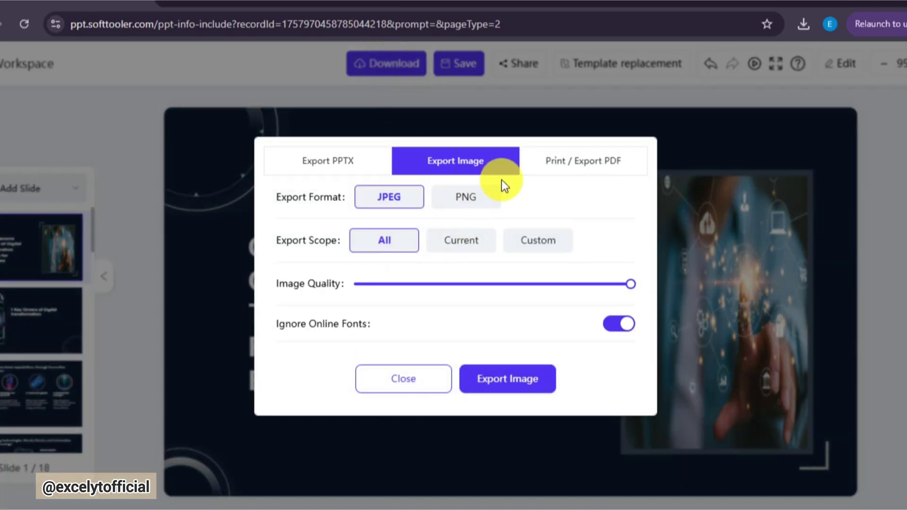
left_click(573, 160)
left_click(344, 157)
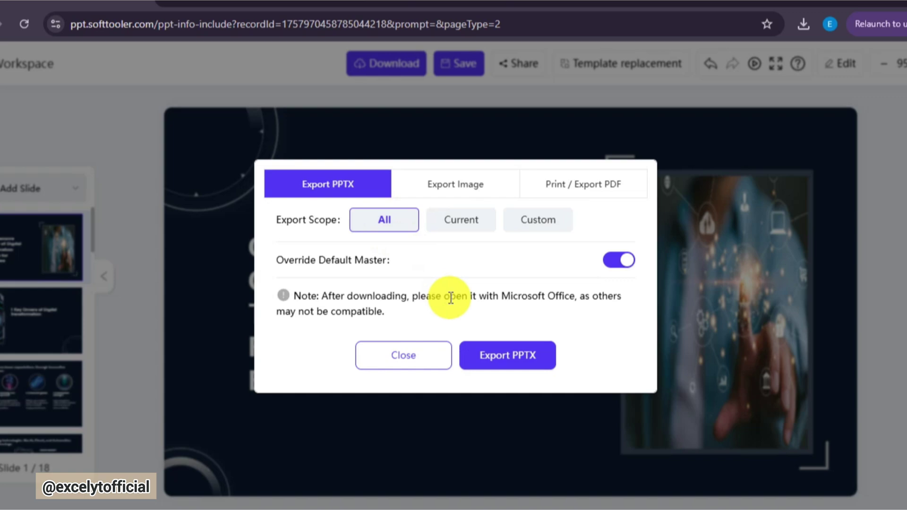
left_click(497, 359)
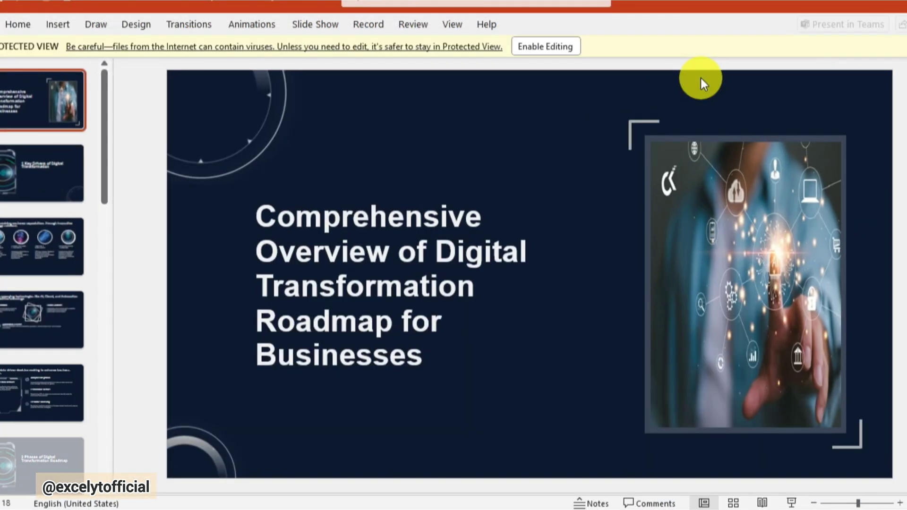
- Enable editing on the exported deck and select all slides for the Morph transition
left_click(569, 46)
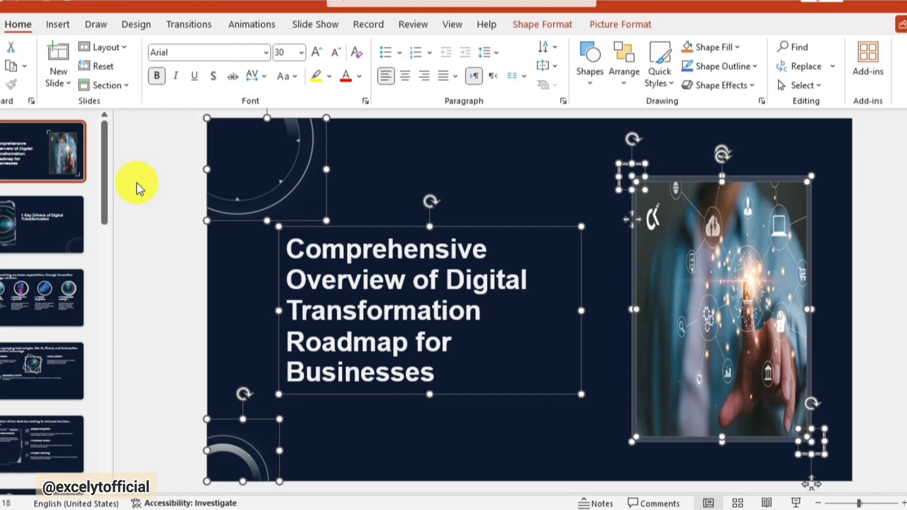
key("ctrl+a")
left_click(177, 24)
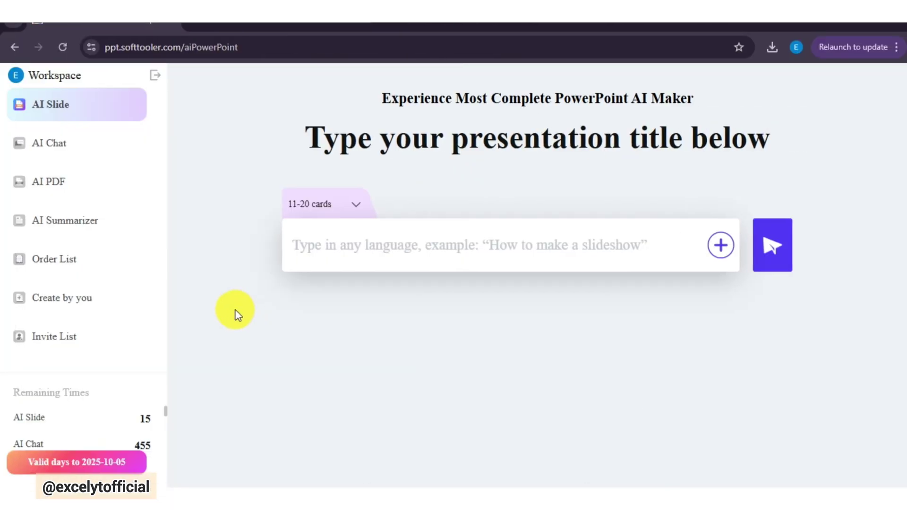
- Load Phase 1 Report and Phase 2 Report into WorkPPT's PDF Merge tool
left_click(72, 193)
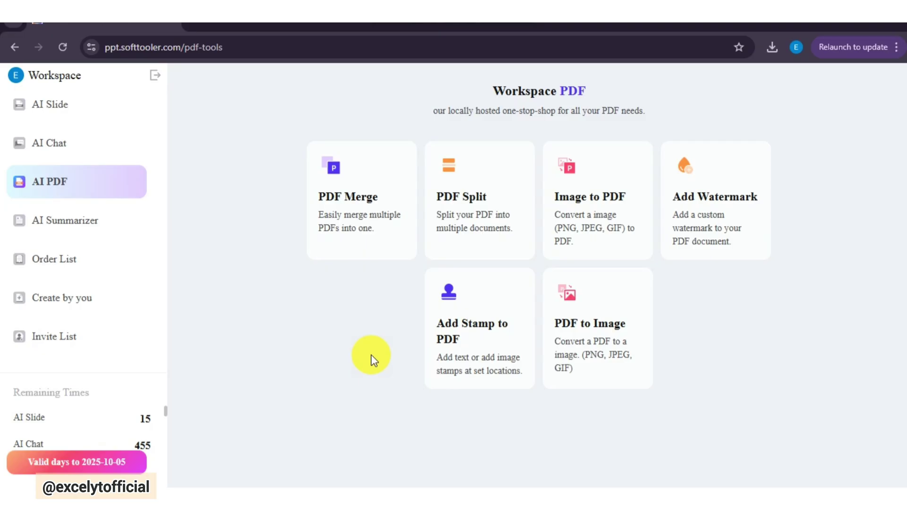
left_click(367, 222)
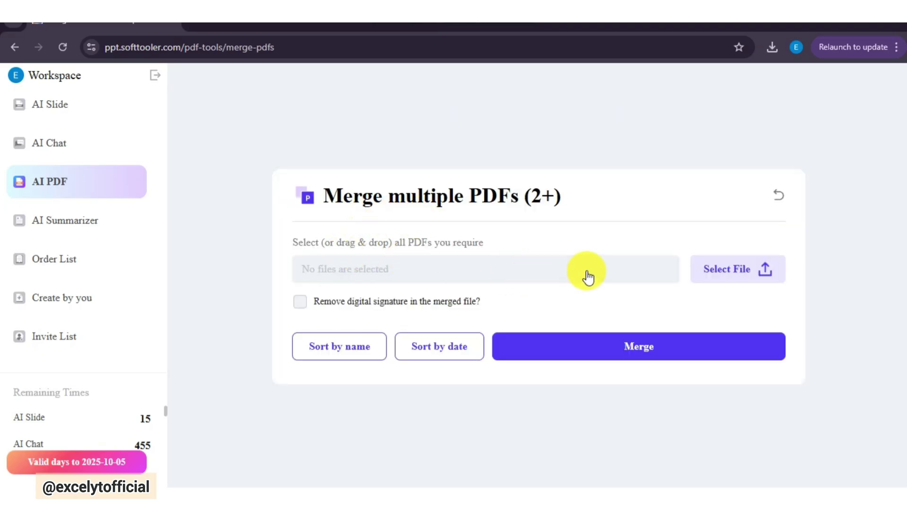
left_click(714, 280)
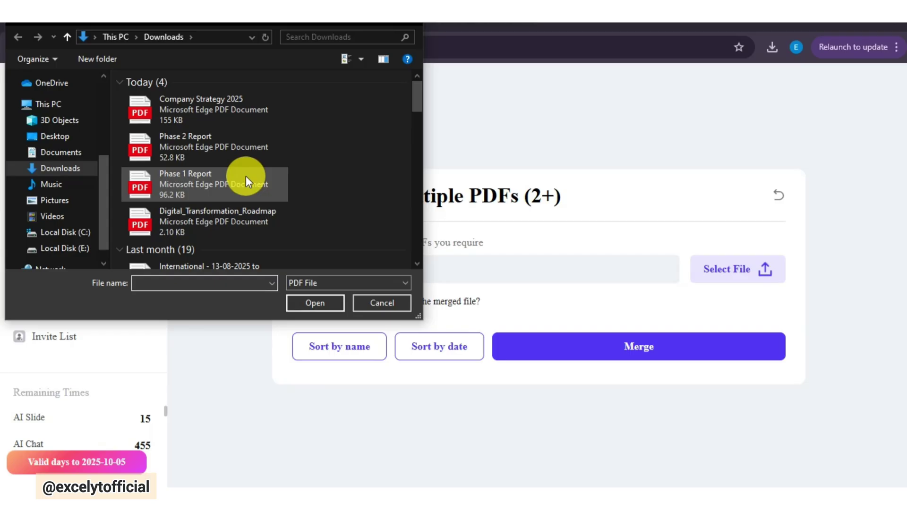
left_click(231, 182)
left_click(235, 151, "ctrl")
left_click(314, 300)
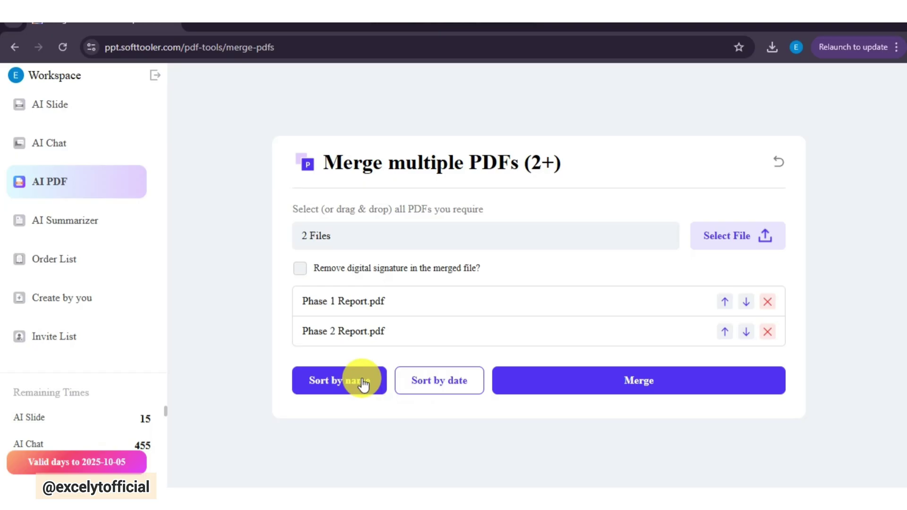
- Merge the two reports and scroll through the downloaded three-page PDF
left_click(518, 377)
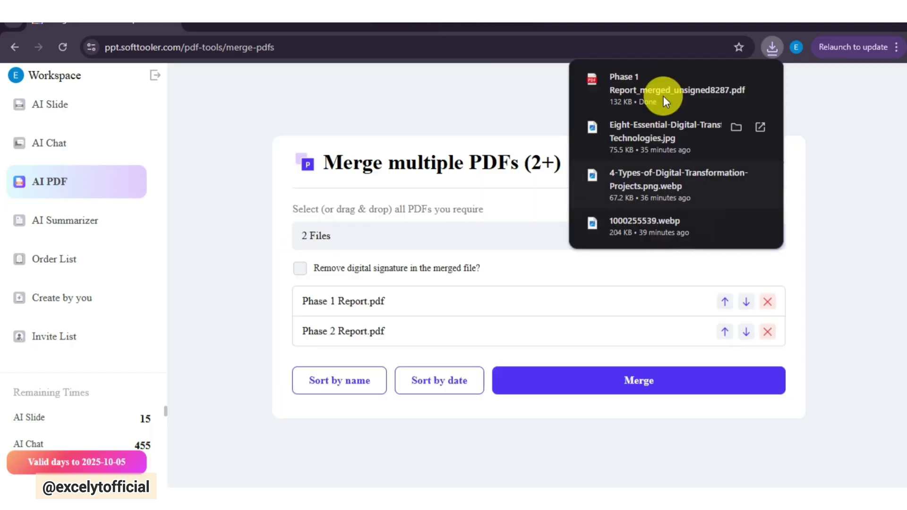
left_click(663, 95)
scroll(903, 219, "down", 5)
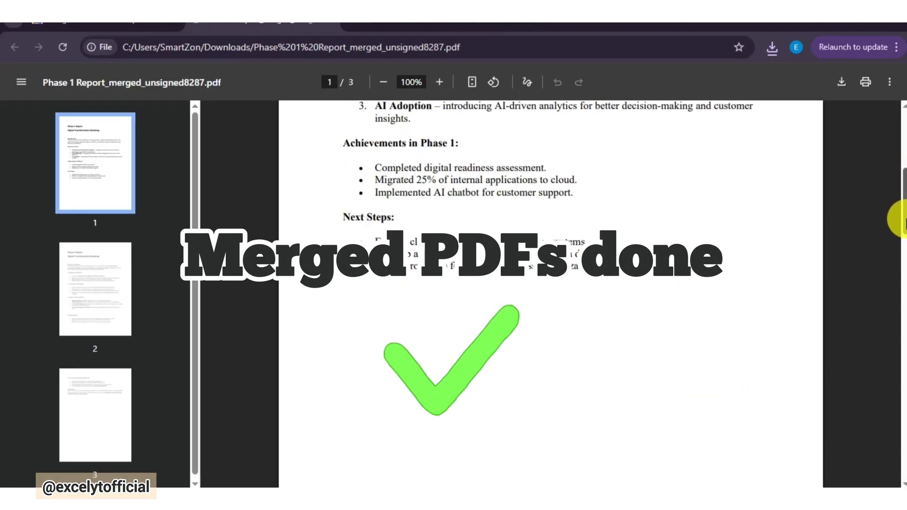
scroll(903, 218, "down", 5)
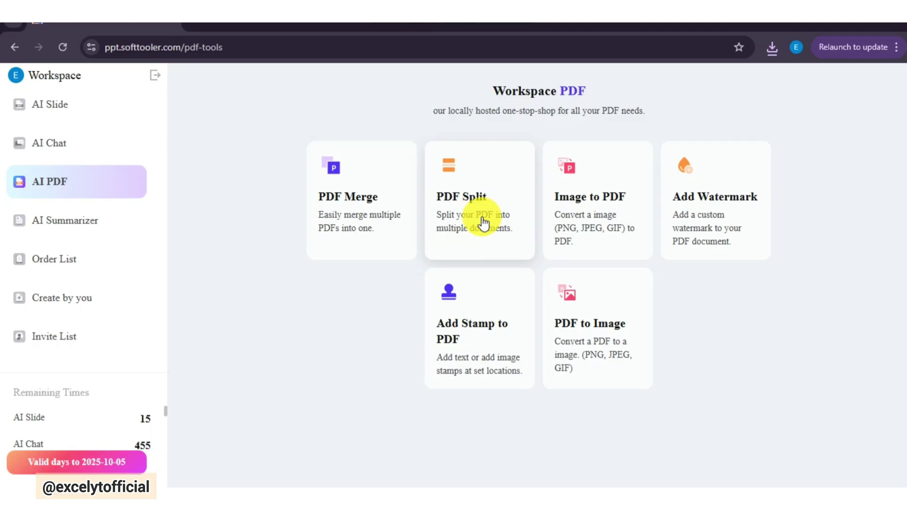
- Split Company Strategy 2025.pdf at page 2 and view the second part
left_click(483, 221)
left_click(727, 248)
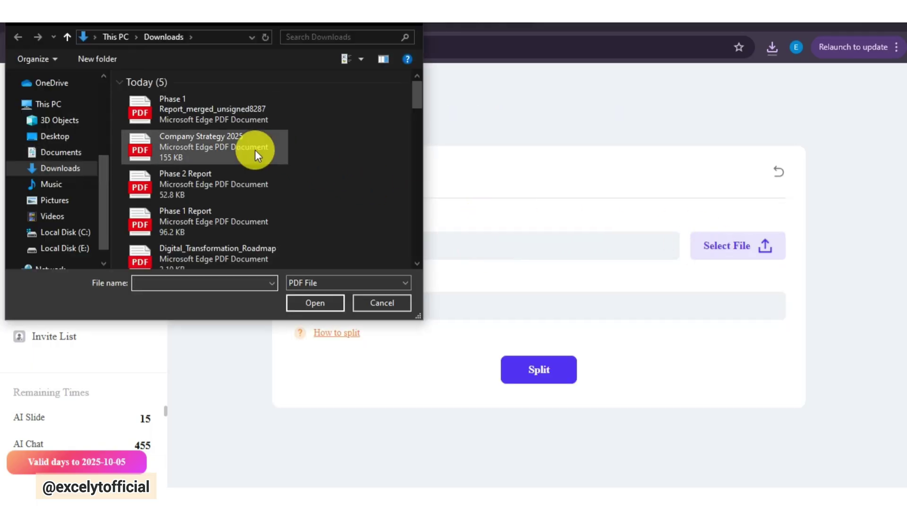
left_click(239, 146)
left_click(318, 303)
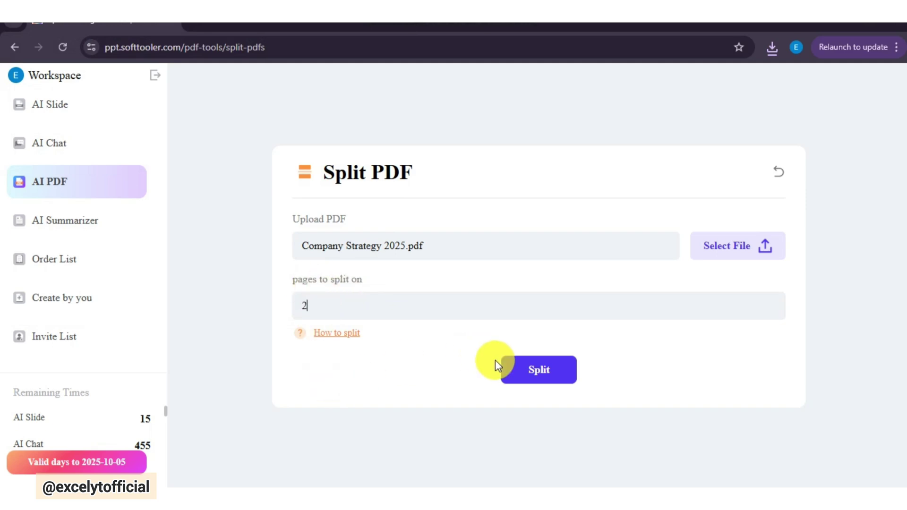
left_click(524, 371)
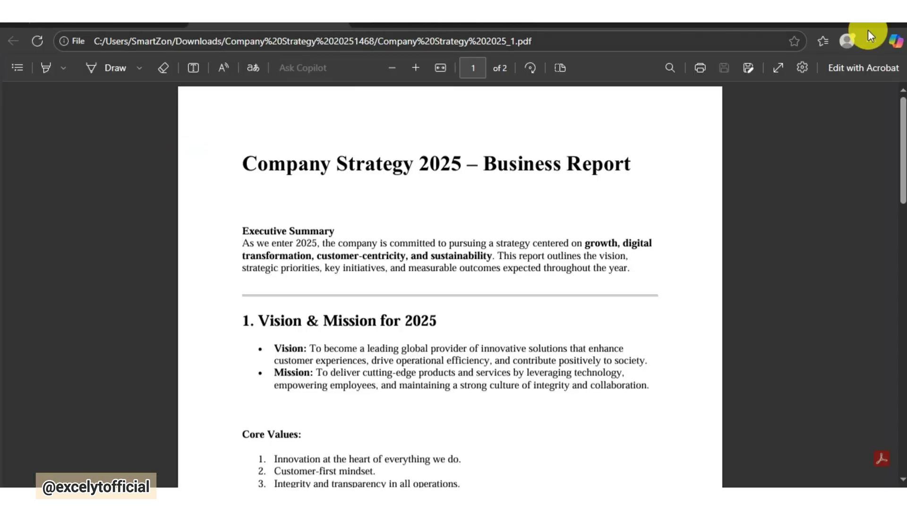
scroll(449, 283, "down", 15)
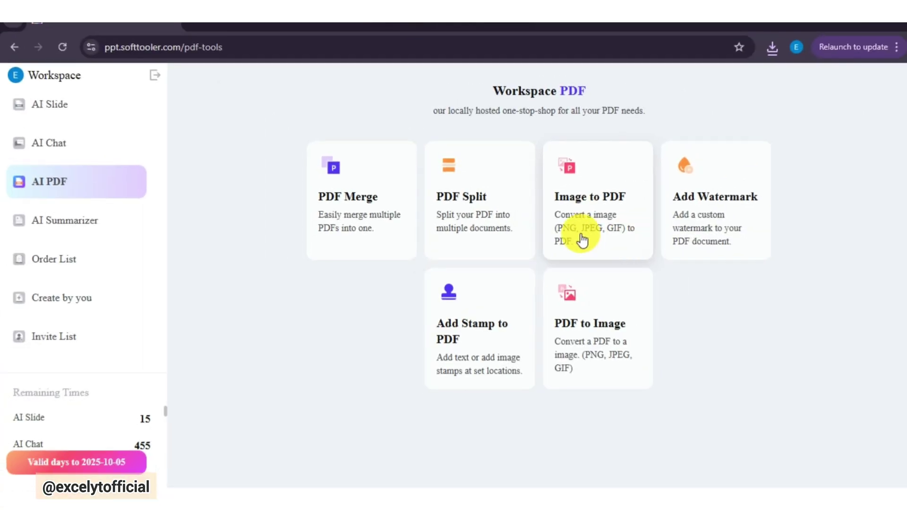
- Convert Digital_Transformation chart.png to a PDF and open the converted file
left_click(577, 236)
left_click(716, 189)
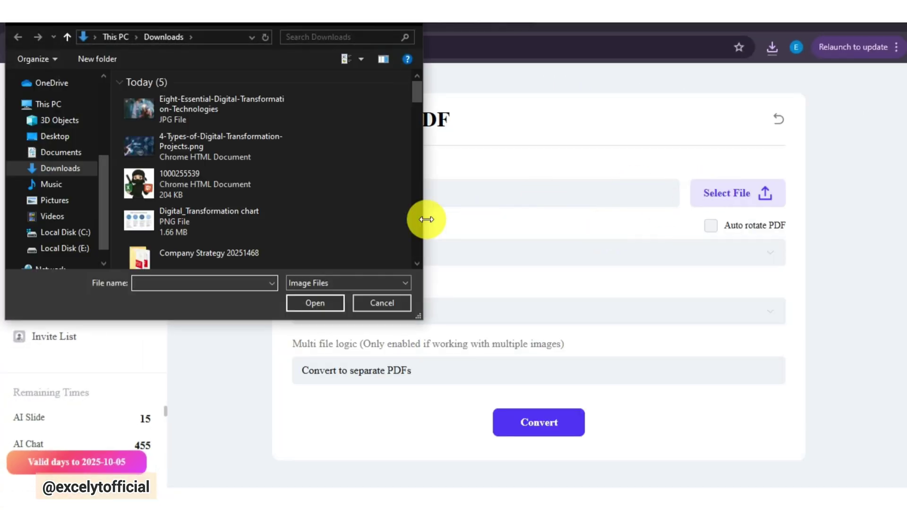
left_click(189, 218)
left_click(307, 303)
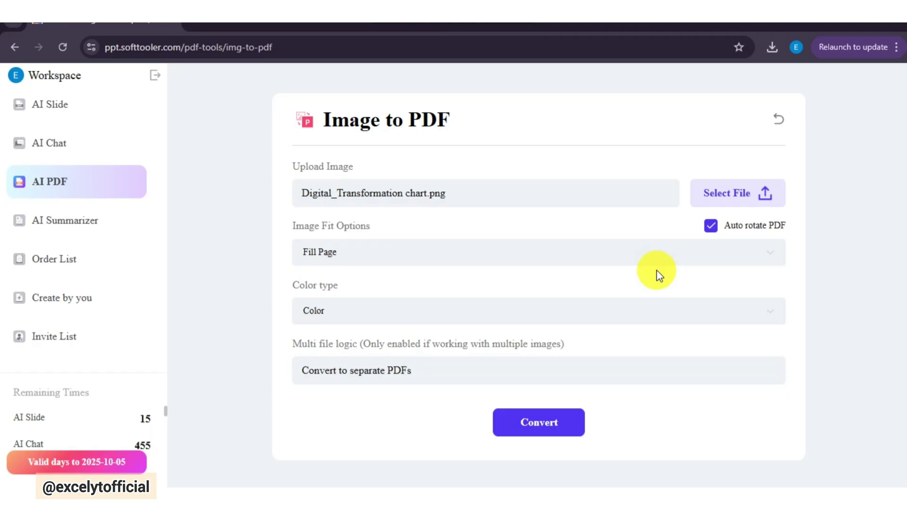
left_click(551, 424)
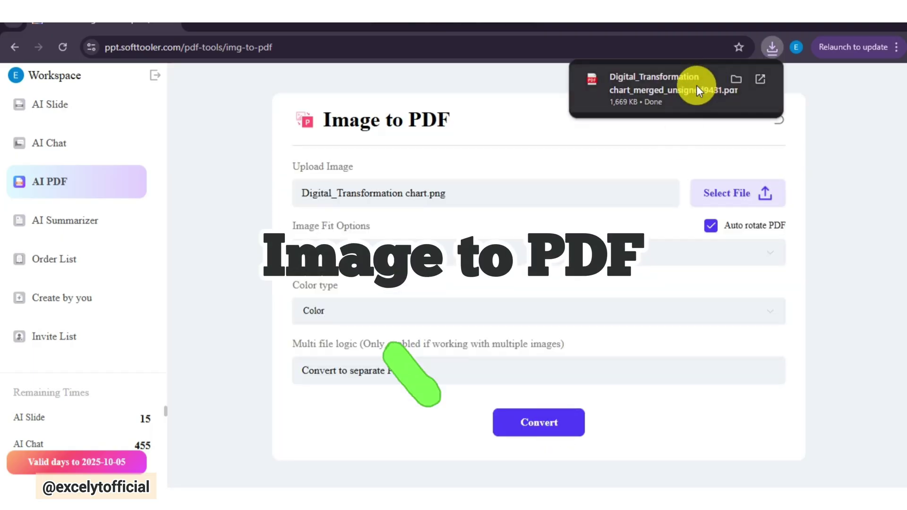
left_click(698, 85)
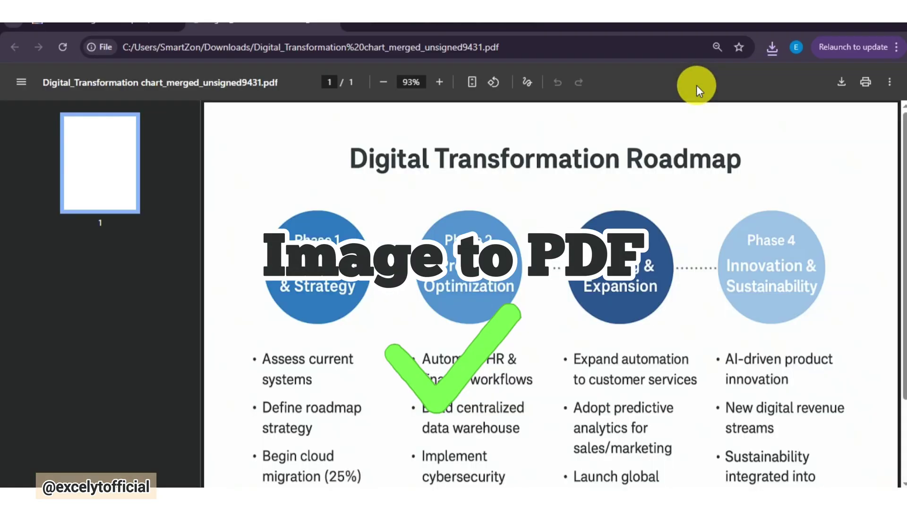
- Load the Digital_Transformation chart PDF into the Add Watermark tool
scroll(551, 283, "down", 3)
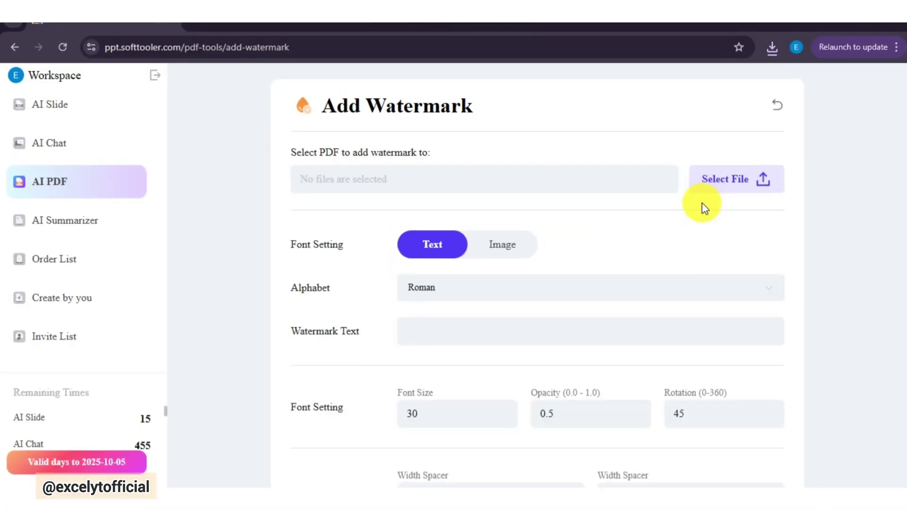
left_click(719, 183)
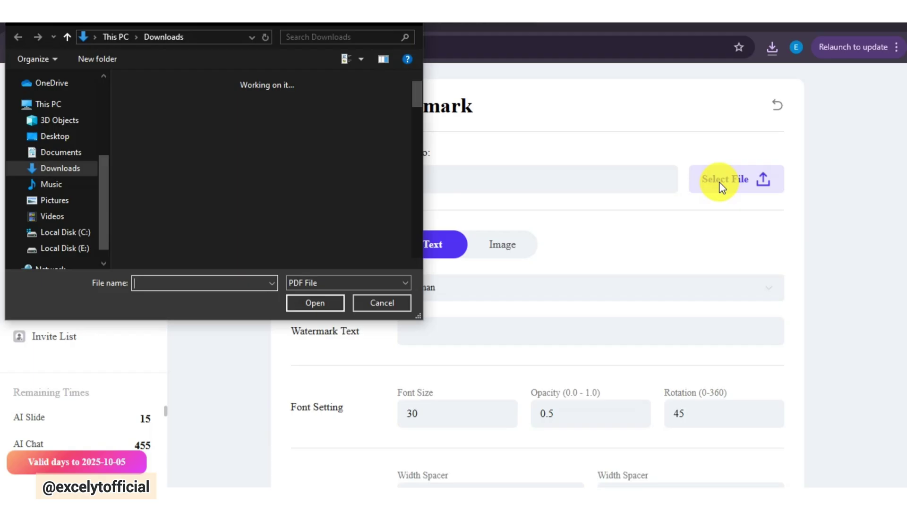
left_click(286, 124)
left_click(322, 302)
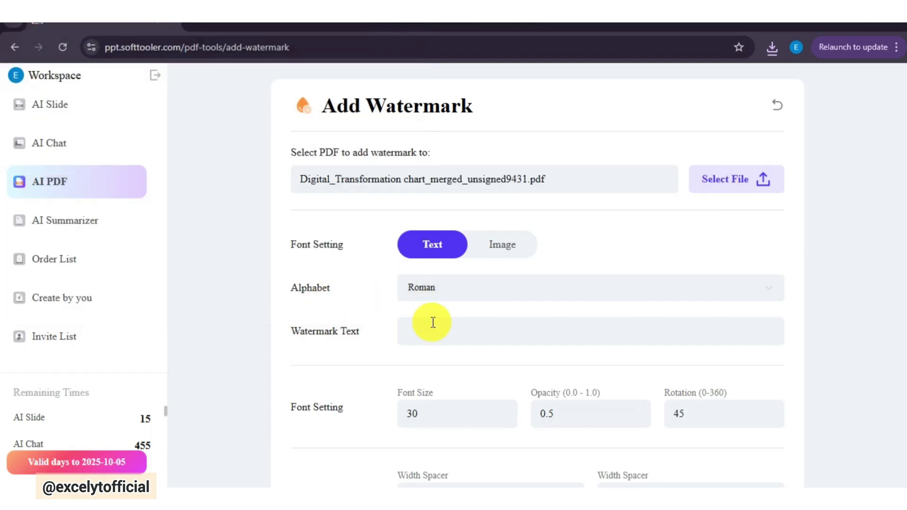
- Stamp it with 'Excel PPT Ninja' at font size 15 and view the watermarked PDF
left_click(414, 330)
type("Excel PPT Ninja")
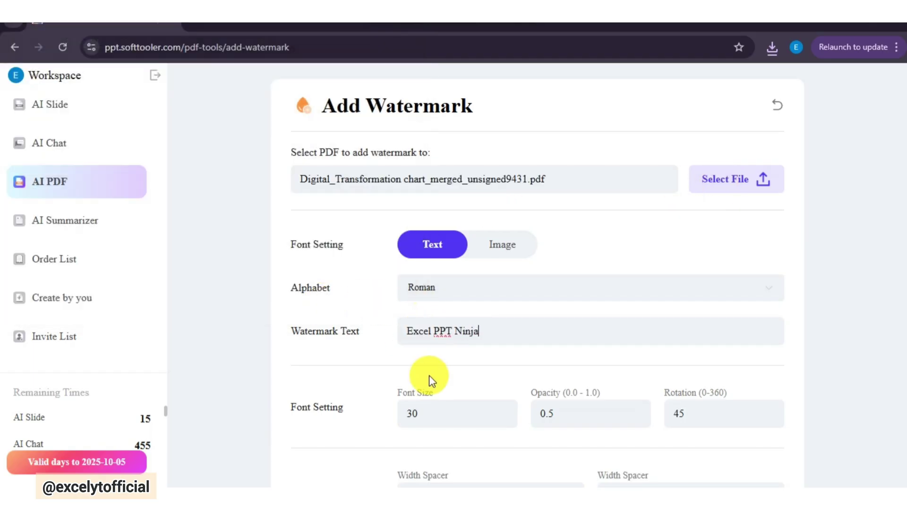
double_click(415, 413)
type("15")
scroll(534, 415, "down", 2)
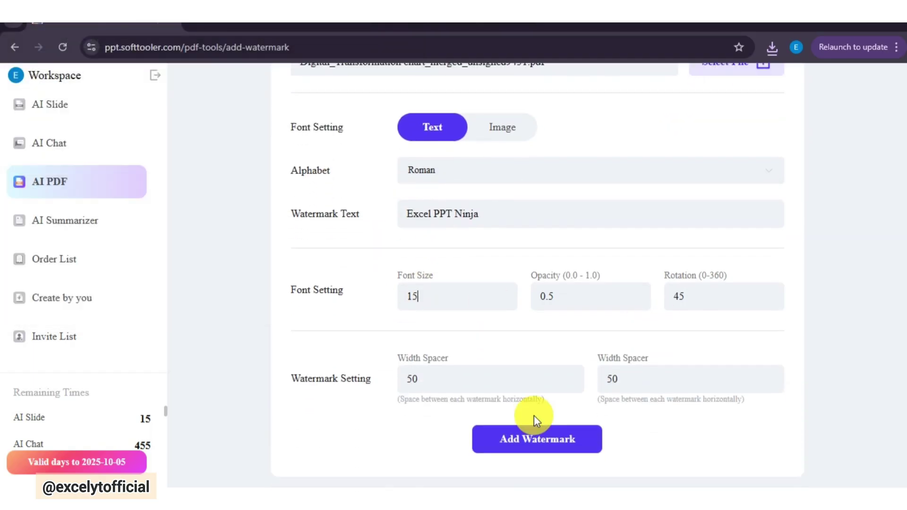
left_click(548, 447)
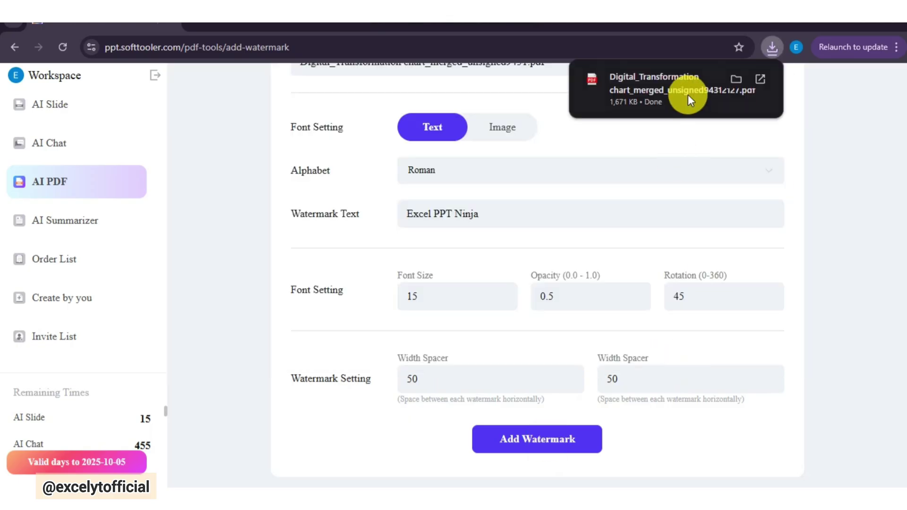
left_click(688, 97)
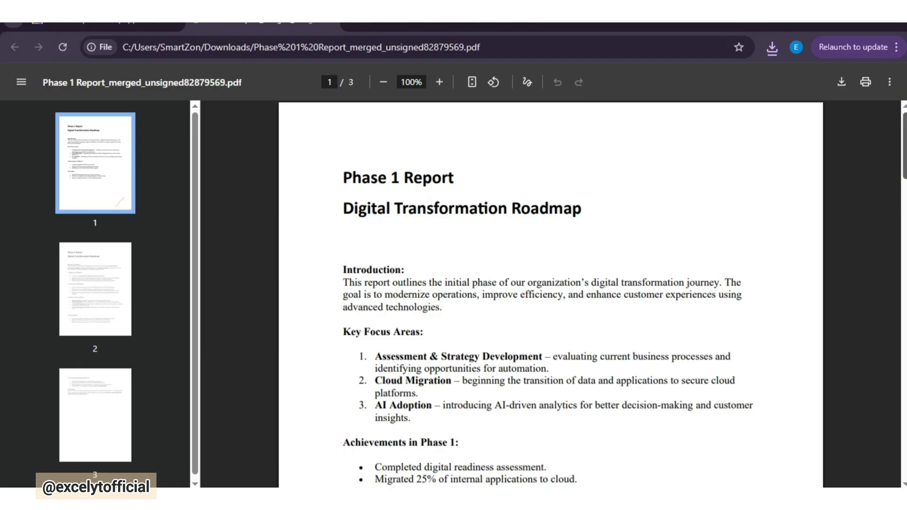
scroll(902, 247, "down", 10)
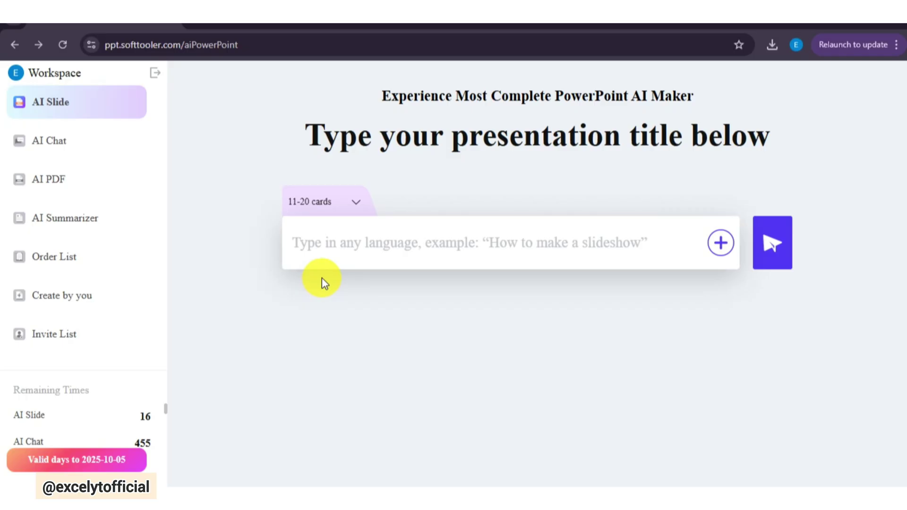
- Request a 01-10 card presentation on "The Moon Landing in 1969" and submit it for an outline
type("Create a Presentation about \"The Moon Landing in 1969")
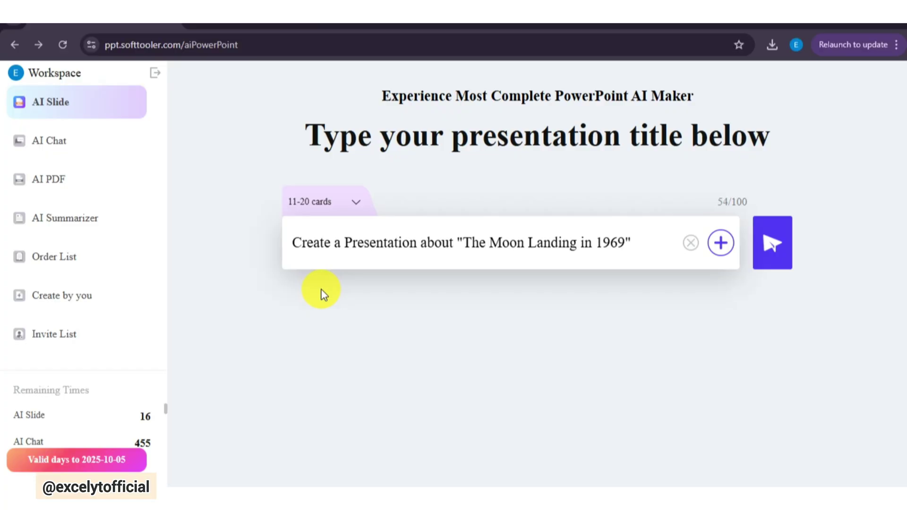
left_click(355, 203)
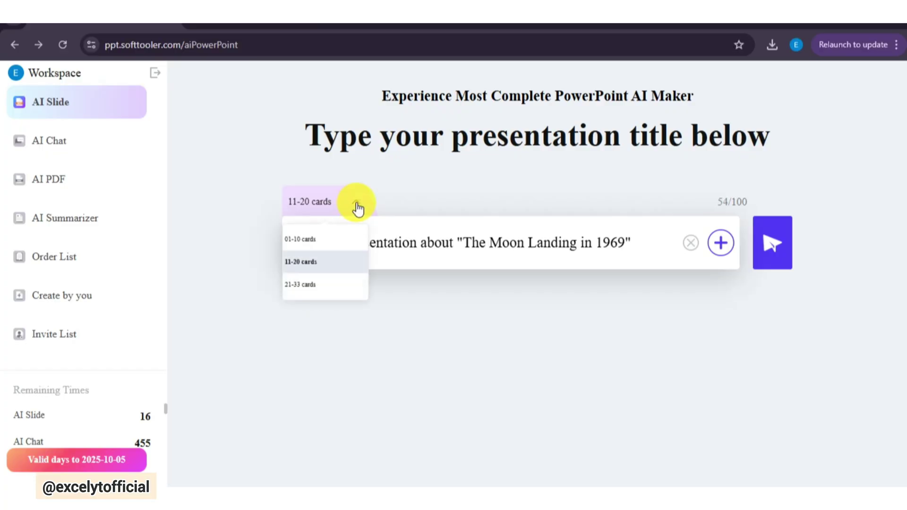
left_click(311, 241)
left_click(777, 240)
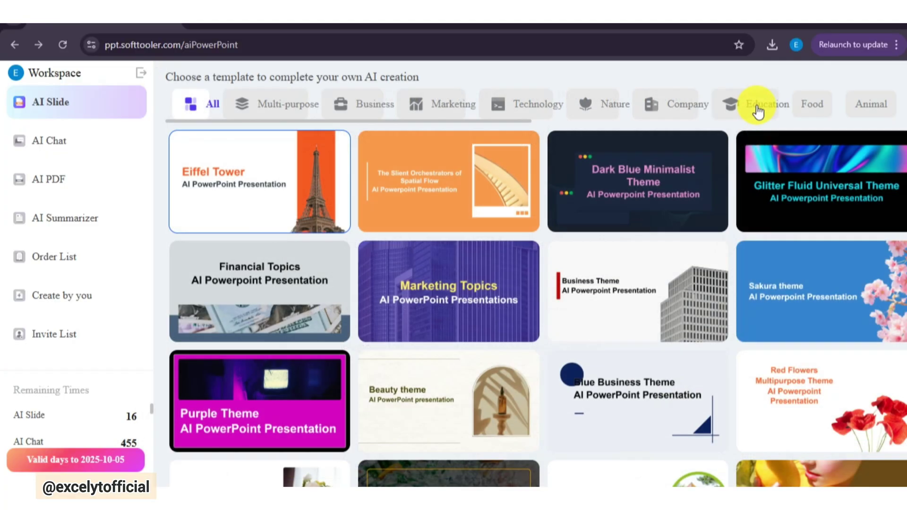
- Pick a Nature template for the Moon landing deck and export all slides as PPTX
left_click(757, 111)
scroll(733, 150, "down", 15)
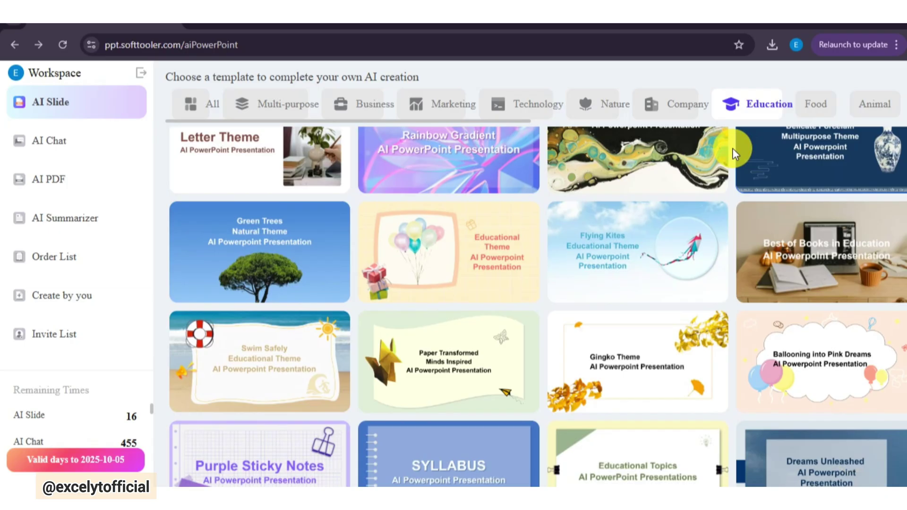
scroll(732, 148, "down", 10)
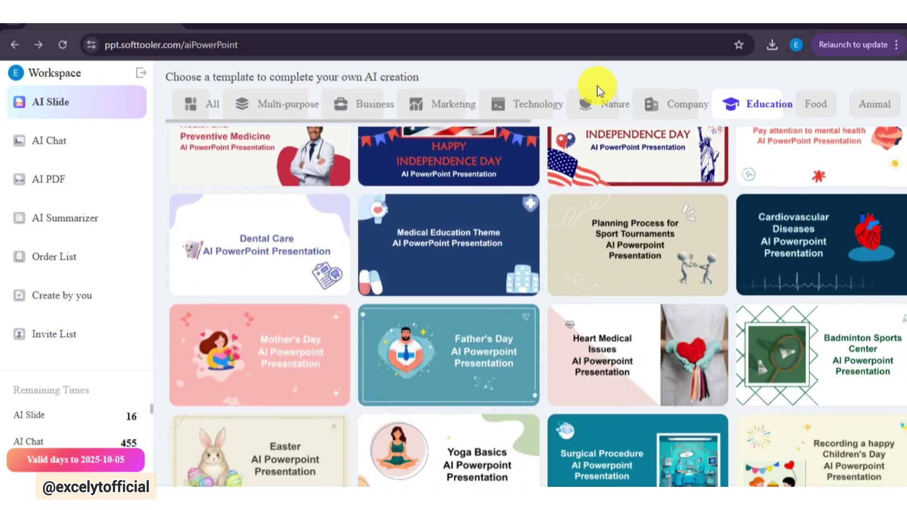
left_click(604, 103)
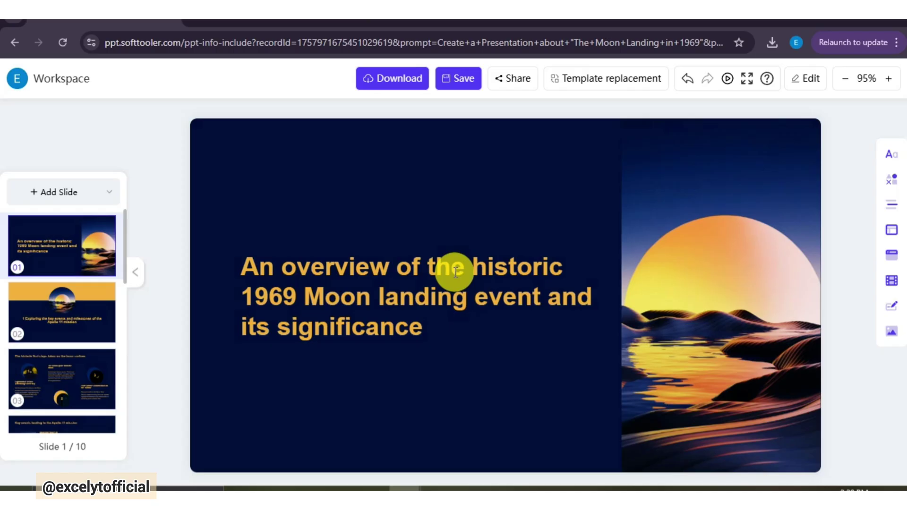
left_click(396, 79)
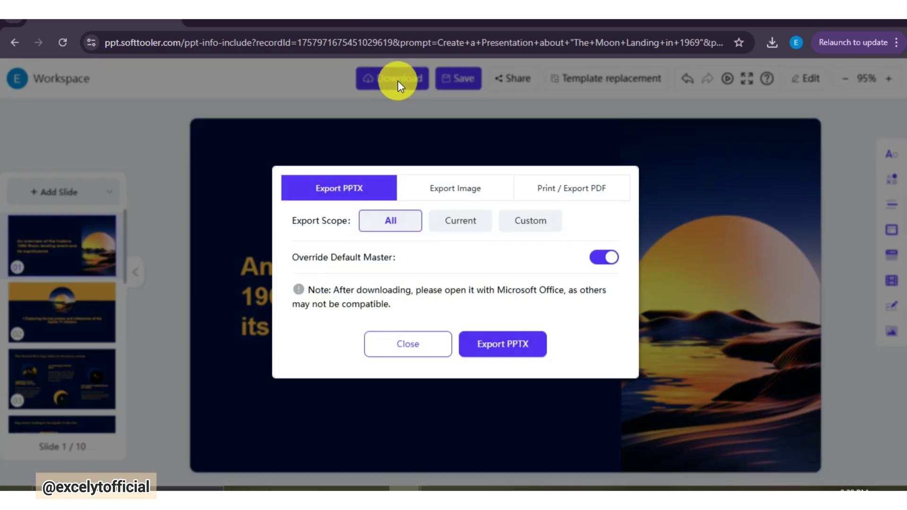
left_click(473, 343)
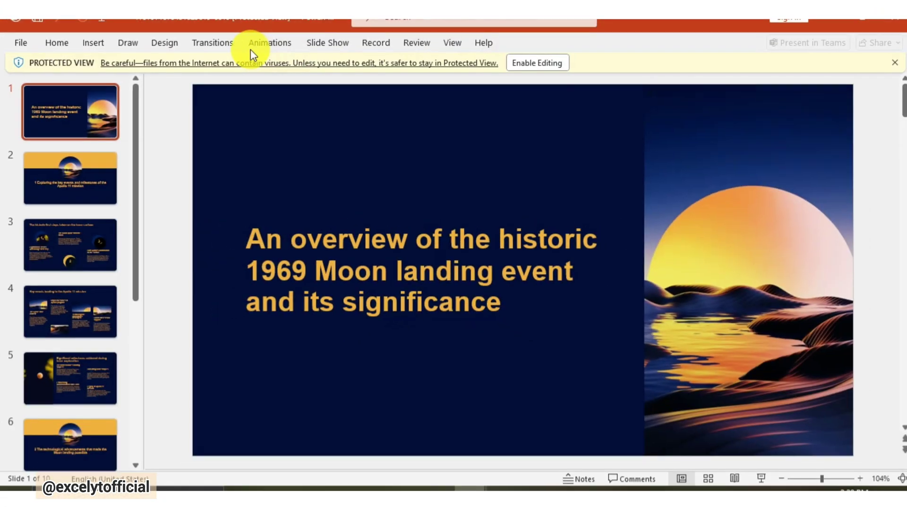
- View the Transitions options for the exported Moon landing deck in PowerPoint
left_click(211, 42)
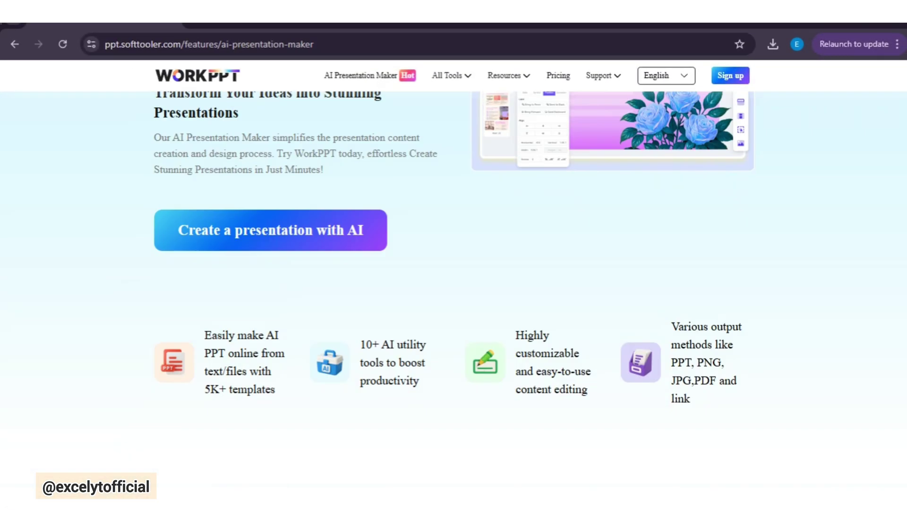
- Scroll down through the AI Presentation Maker feature page
scroll(453, 284, "down", 5)
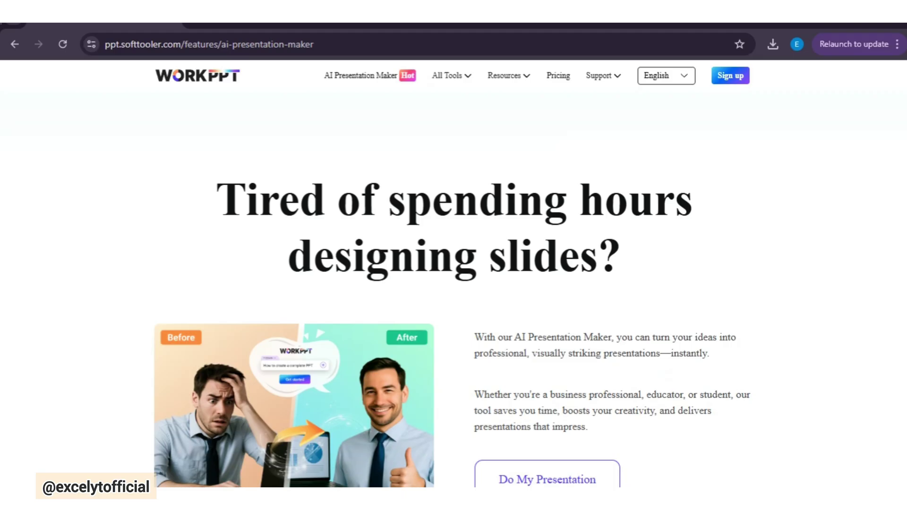
scroll(453, 283, "down", 7)
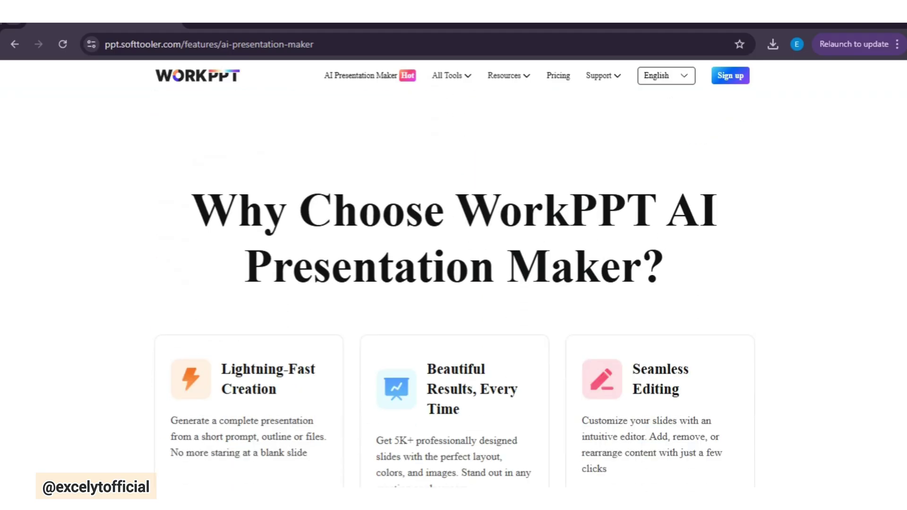
scroll(453, 283, "down", 12)
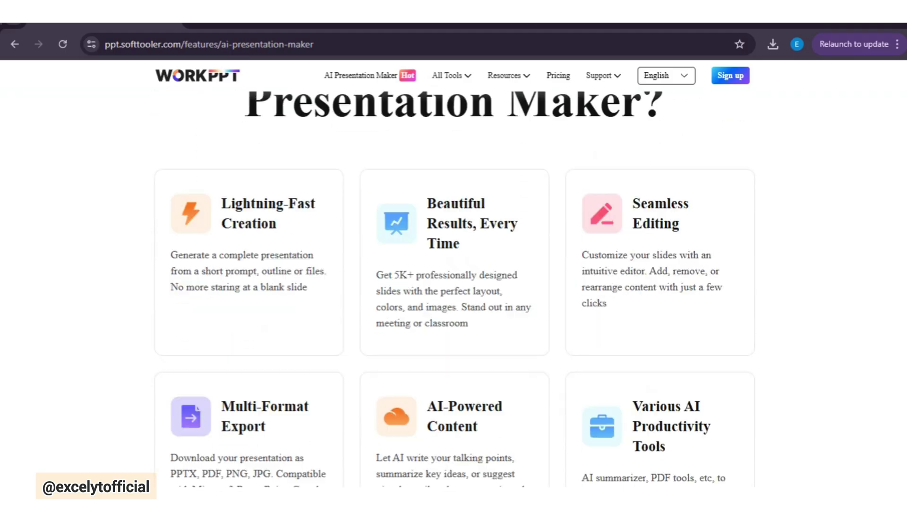
scroll(453, 284, "down", 2)
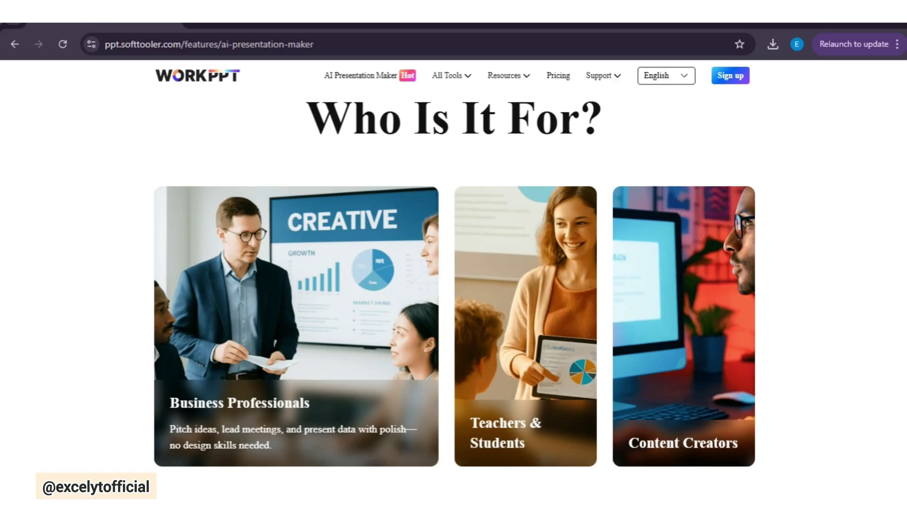
scroll(453, 284, "down", 8)
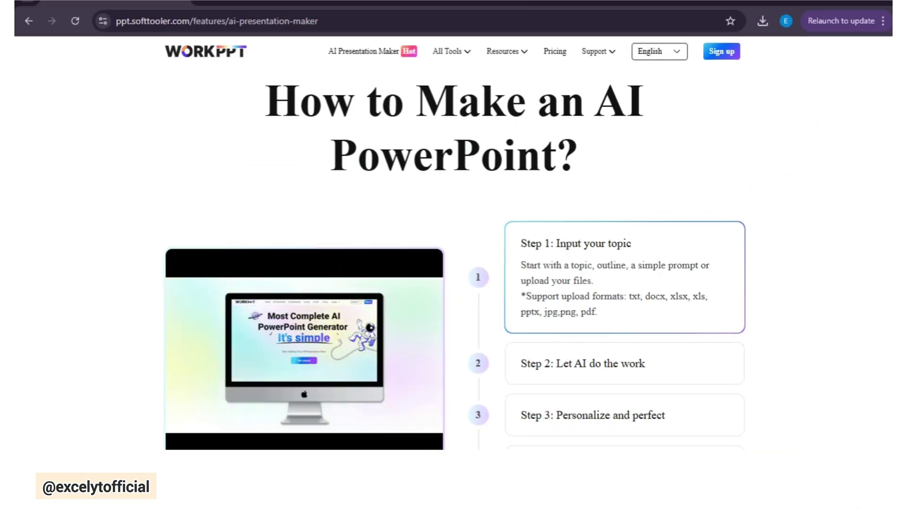
scroll(453, 259, "down", 15)
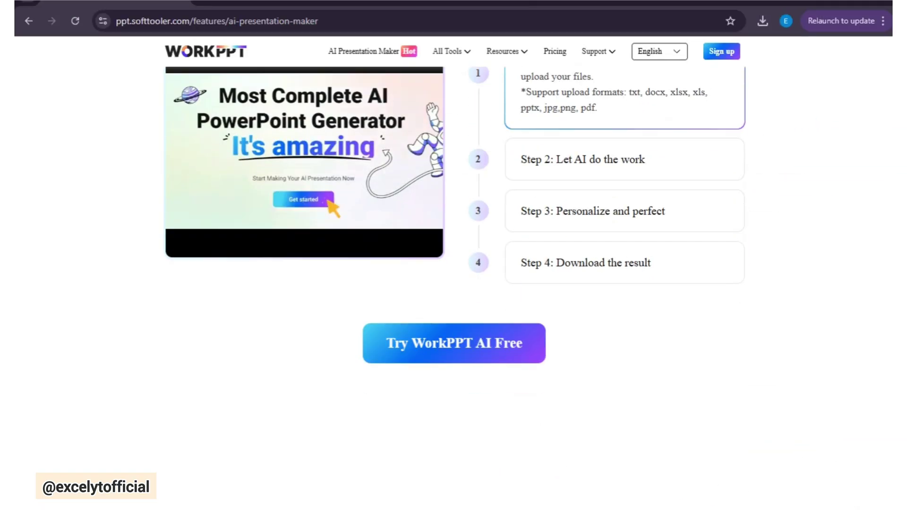
scroll(453, 259, "down", 6)
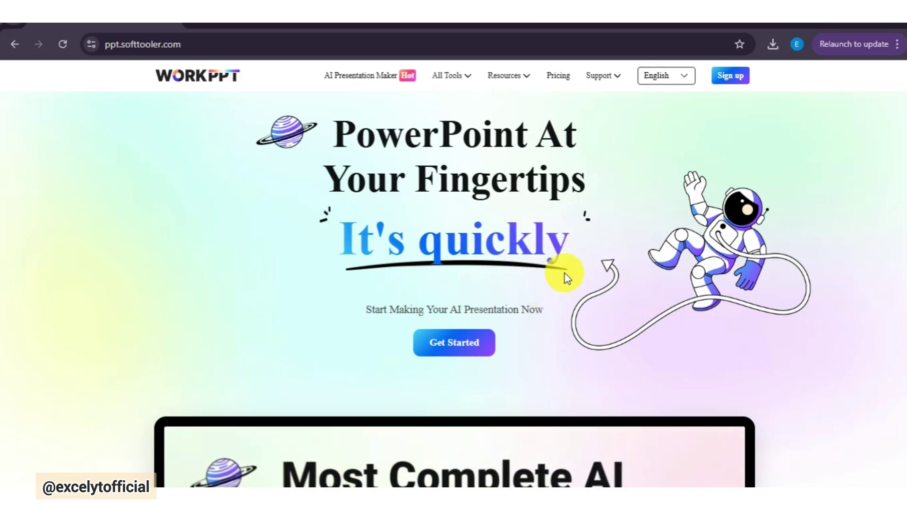
- Open Pricing and compare the 1 Week, 1 Month, Unlimited Year and Lifetime plan features
left_click(552, 79)
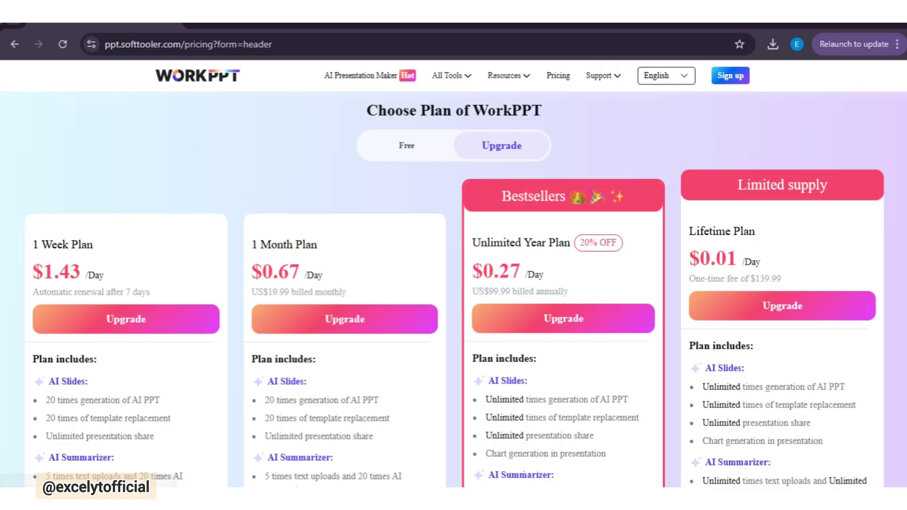
scroll(454, 291, "down", 1)
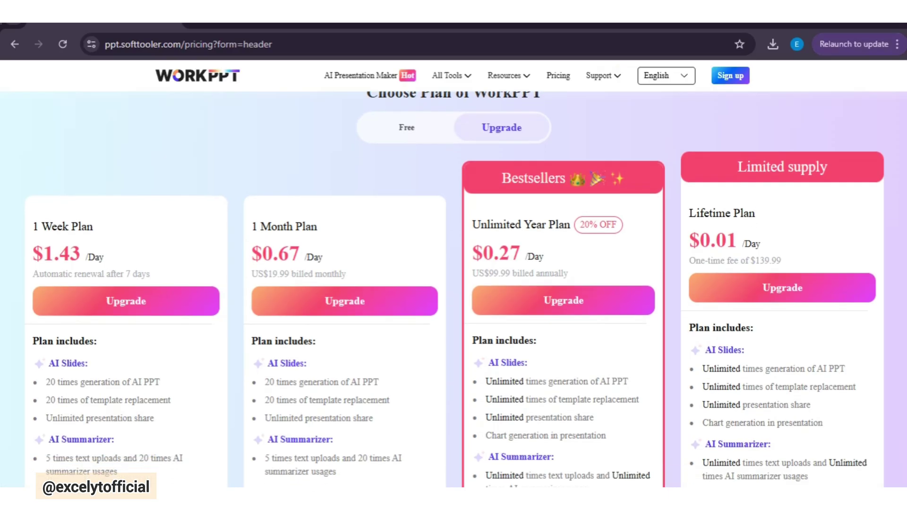
scroll(454, 289, "down", 3)
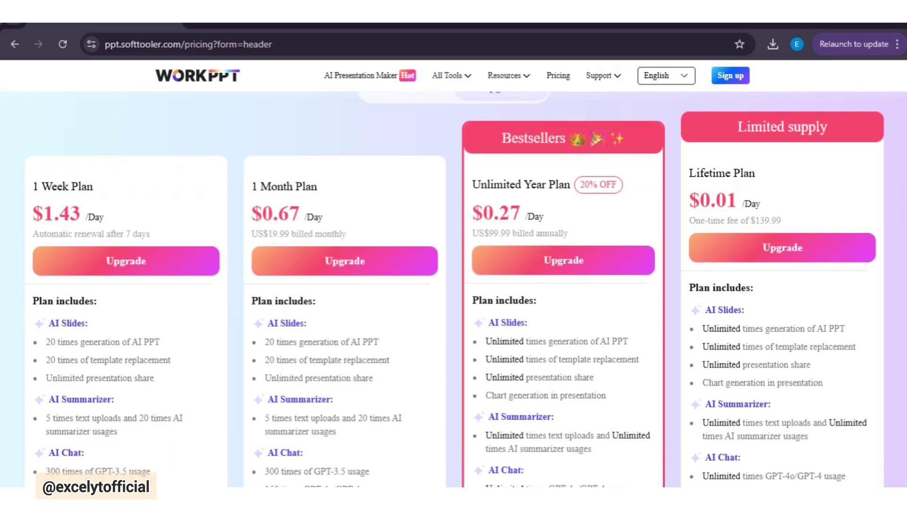
scroll(899, 212, "down", 5)
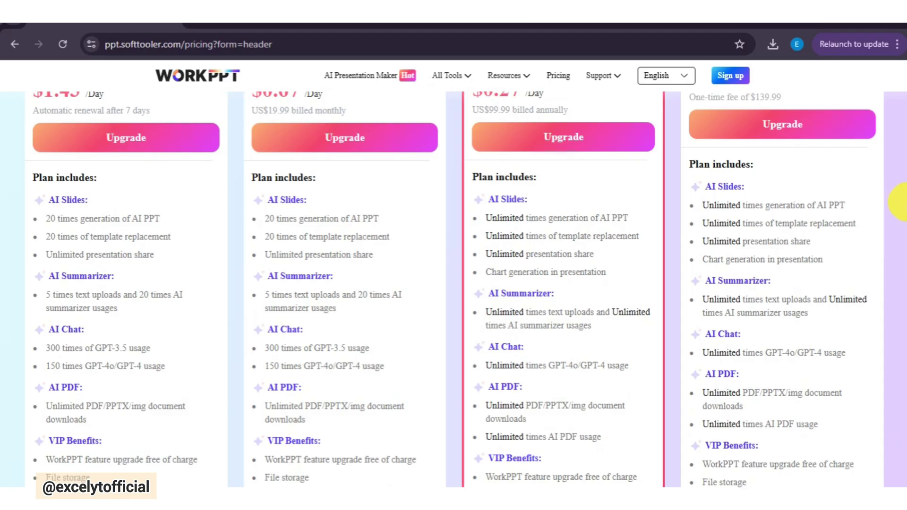
scroll(892, 262, "down", 3)
scroll(893, 262, "up", 2)
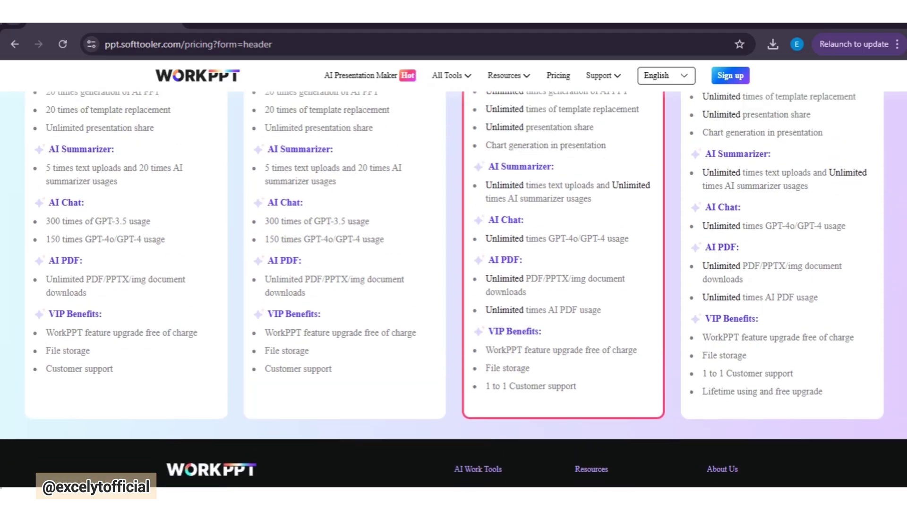
scroll(453, 289, "up", 5)
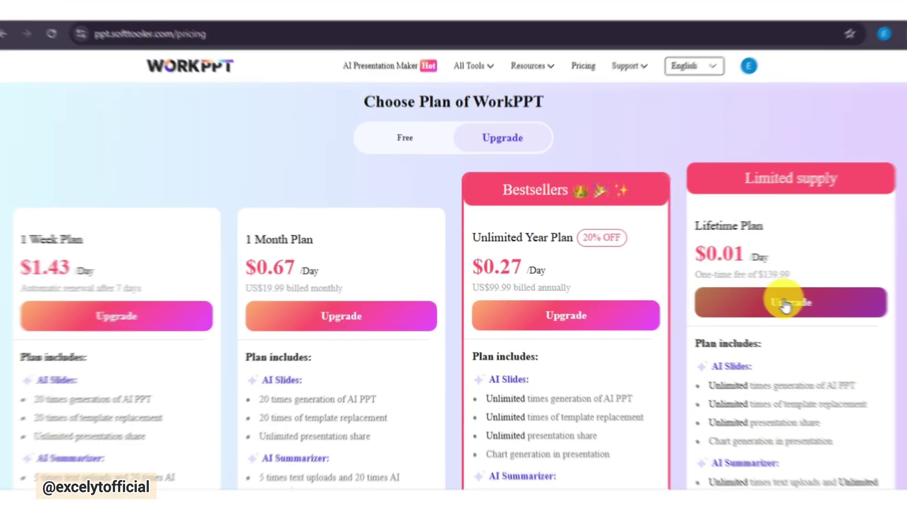
- Start card checkout for the US$139.99 Lifetime Plan and apply a promotion code
left_click(779, 299)
left_click(769, 228)
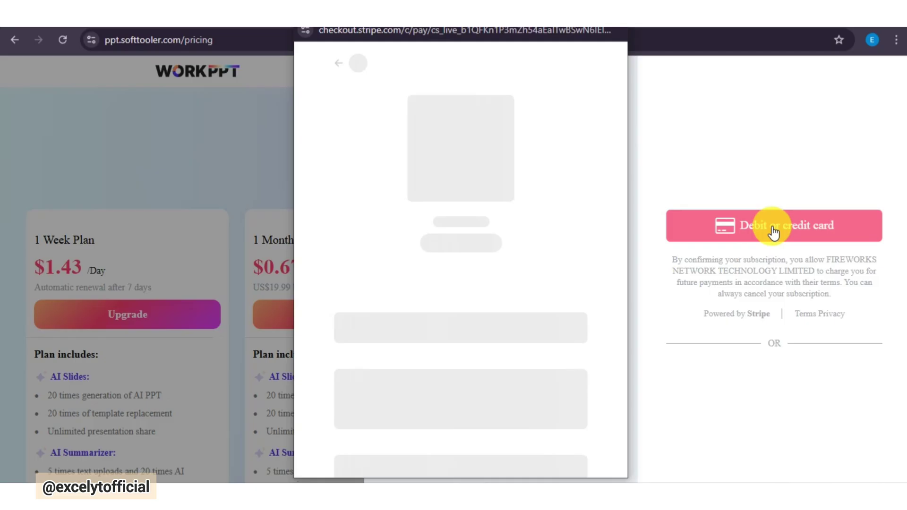
left_click(453, 165)
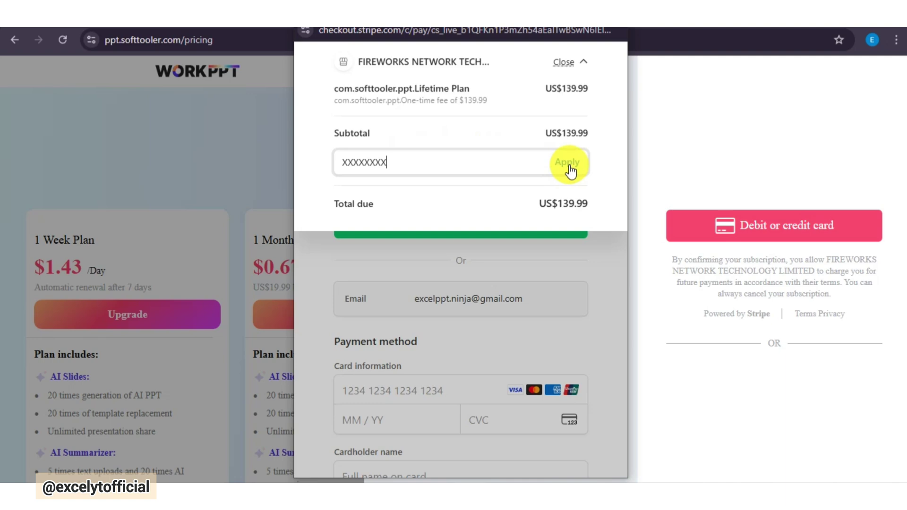
left_click(572, 169)
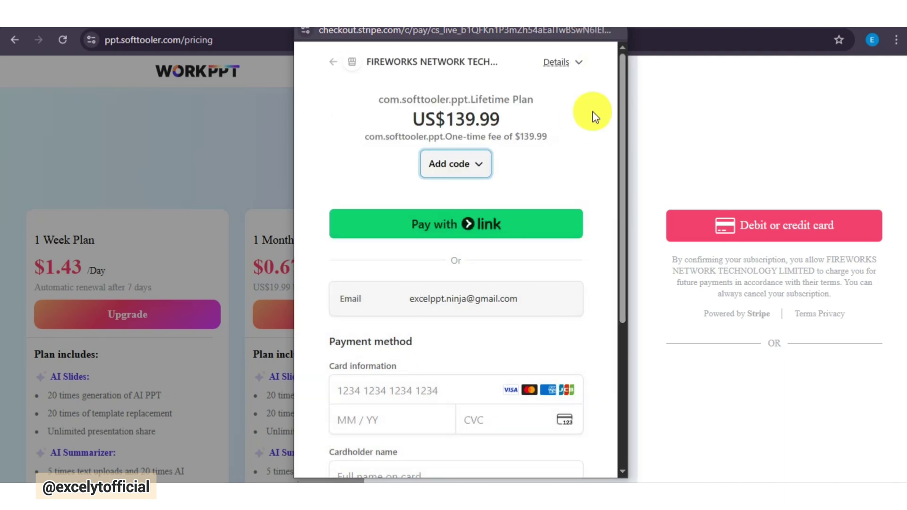